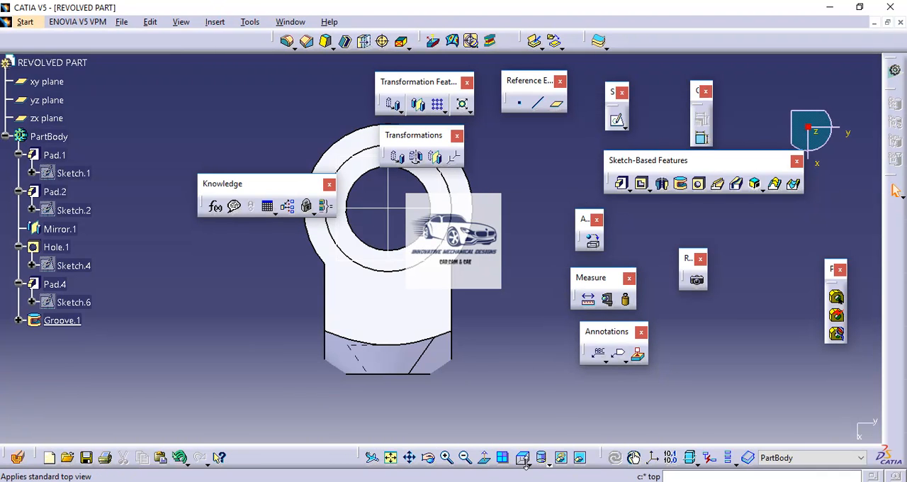
Open a new sketch on the zx plane through the middle of the part.
left_click(528, 464)
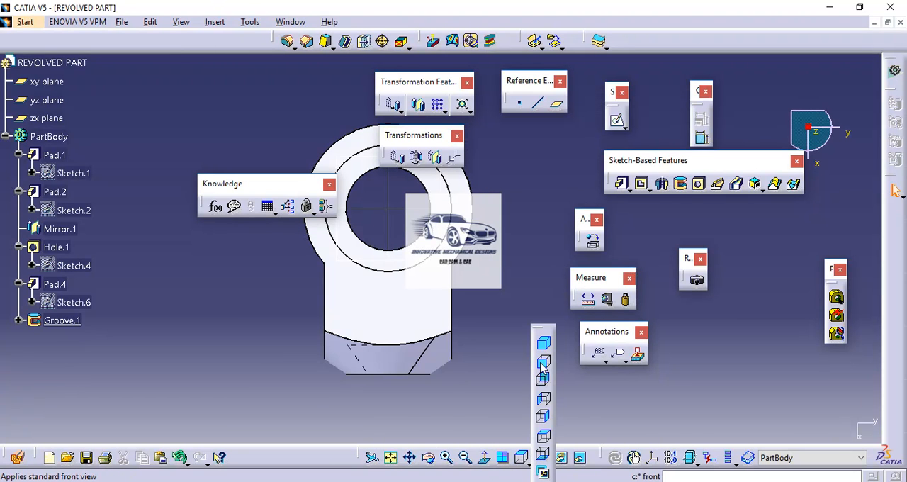
left_click(540, 362)
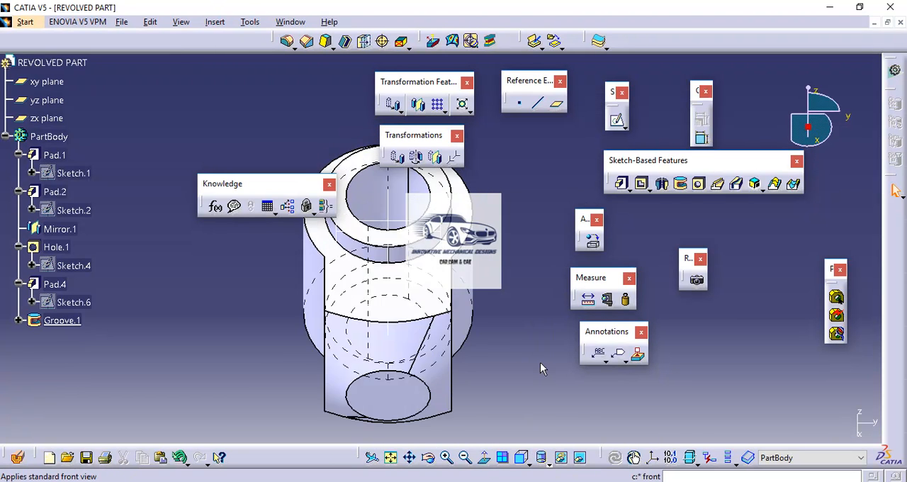
left_click(530, 462)
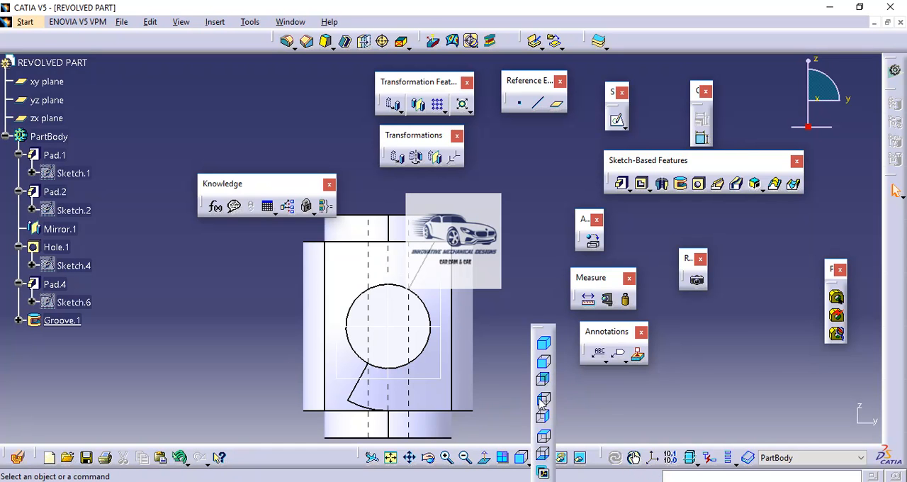
left_click(542, 400)
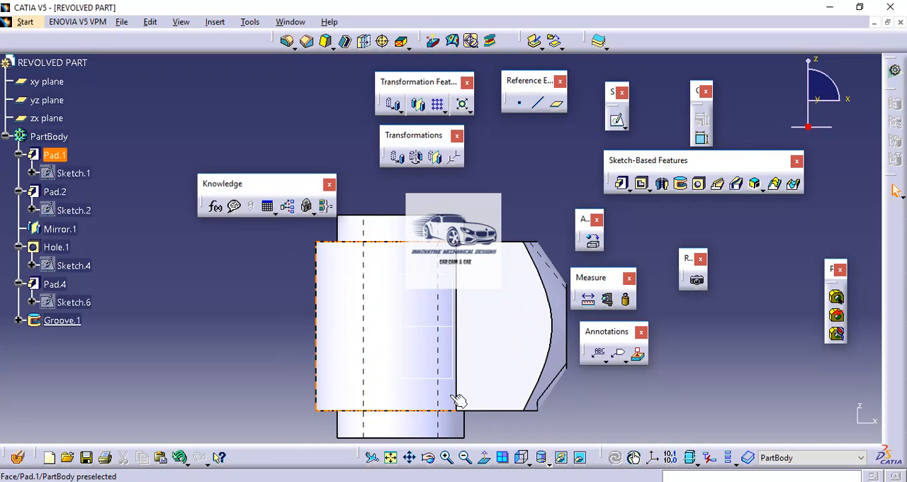
left_click(450, 380)
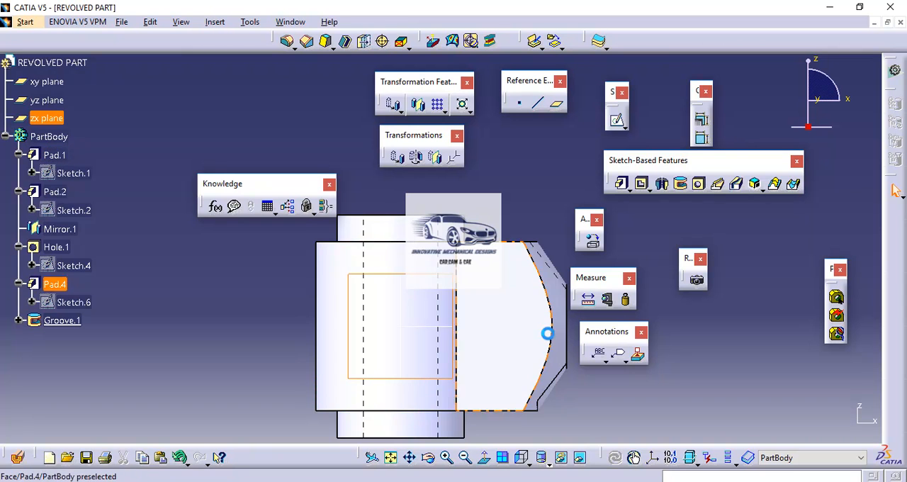
left_click(616, 120)
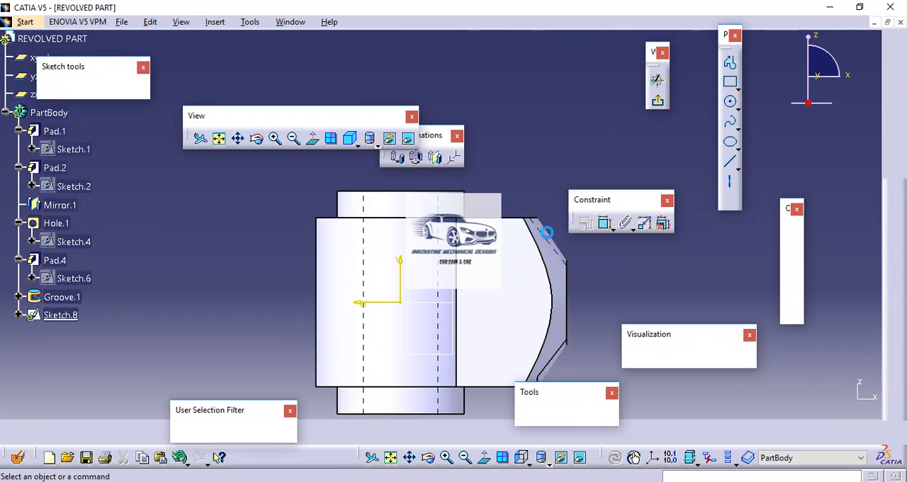
left_click(311, 138)
mouse_move(481, 286)
middle_mouse_down()
mouse_move(137, 257)
mouse_move(172, 192)
mouse_move(265, 274)
middle_mouse_up()
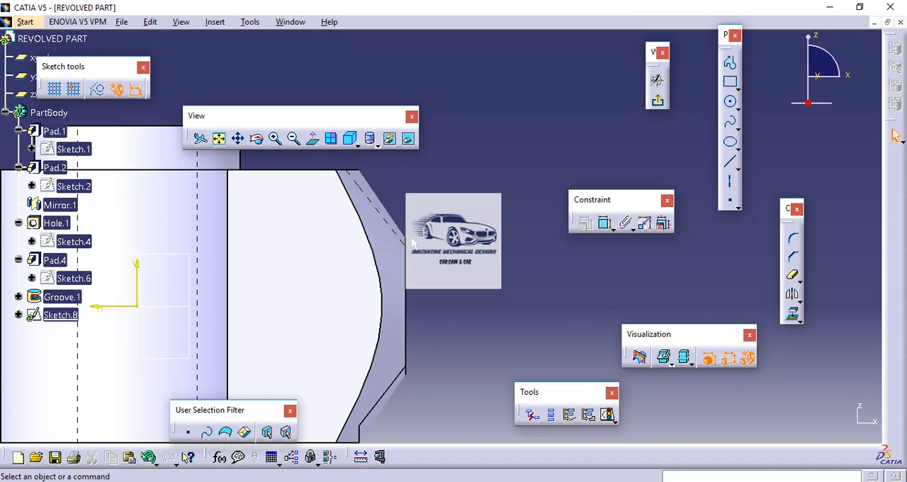
Project the straight vertical edge of the tapered end into the sketch as a construction element.
left_click(730, 82)
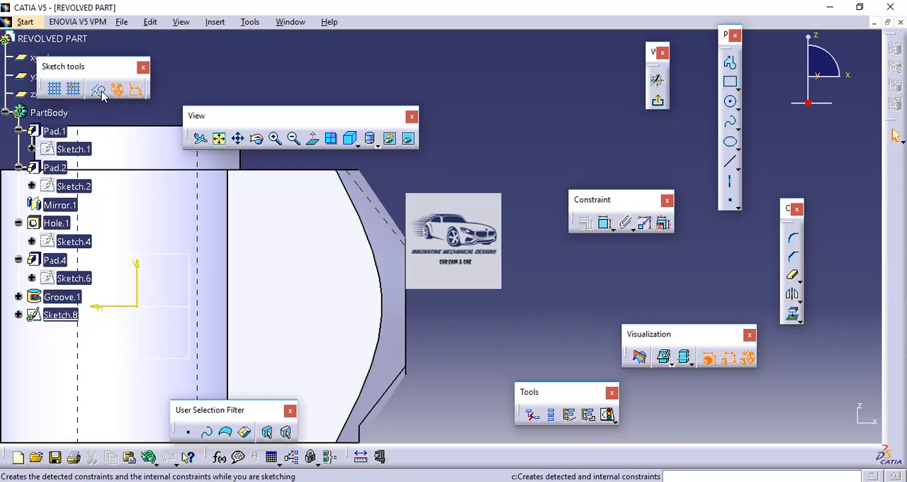
left_click(792, 316)
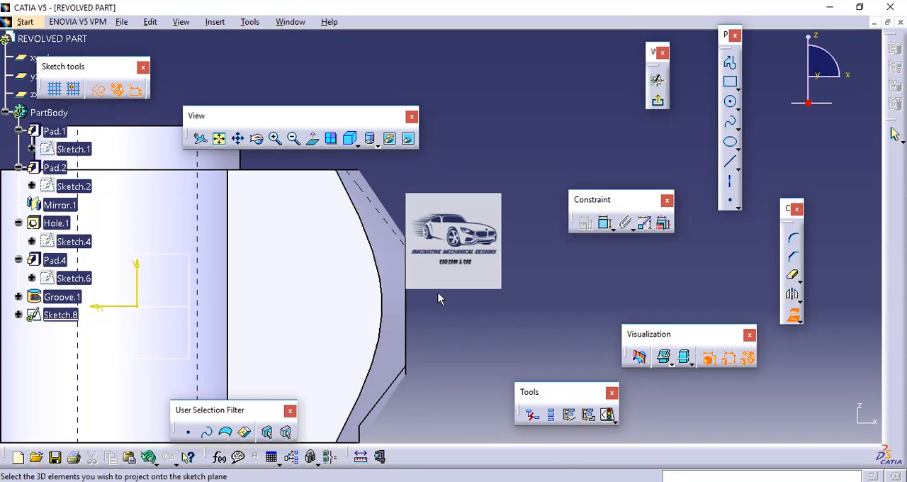
left_click(406, 264)
Draw a closed stepped profile with a sloped shoulder, about 57 mm long, outward from the projected edge's upper end, and convert it to standard elements.
left_click(731, 64)
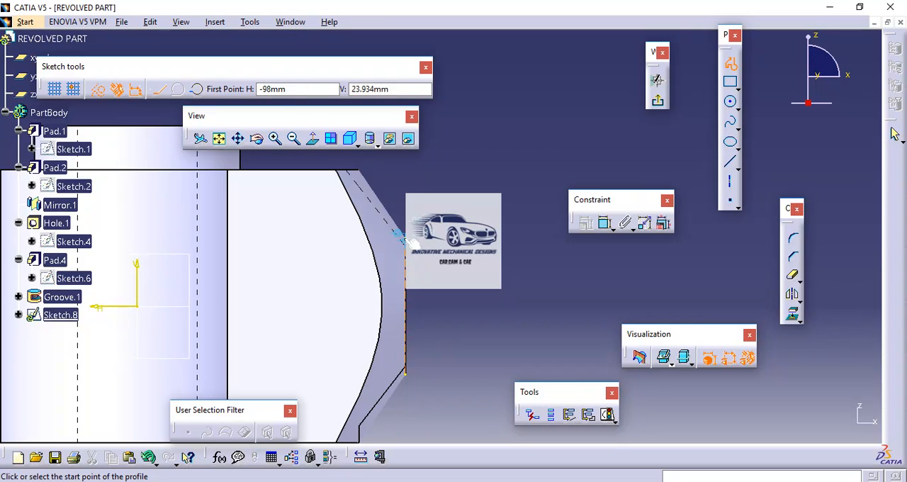
left_click(407, 239)
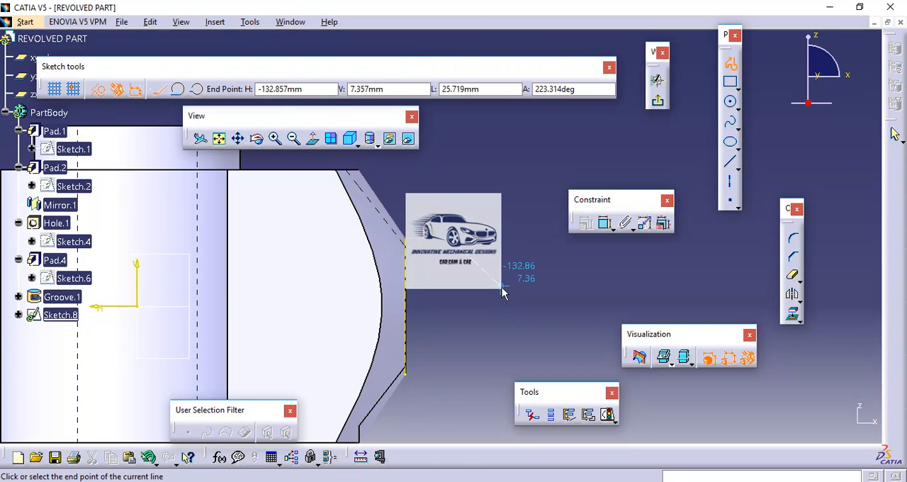
left_click(562, 286)
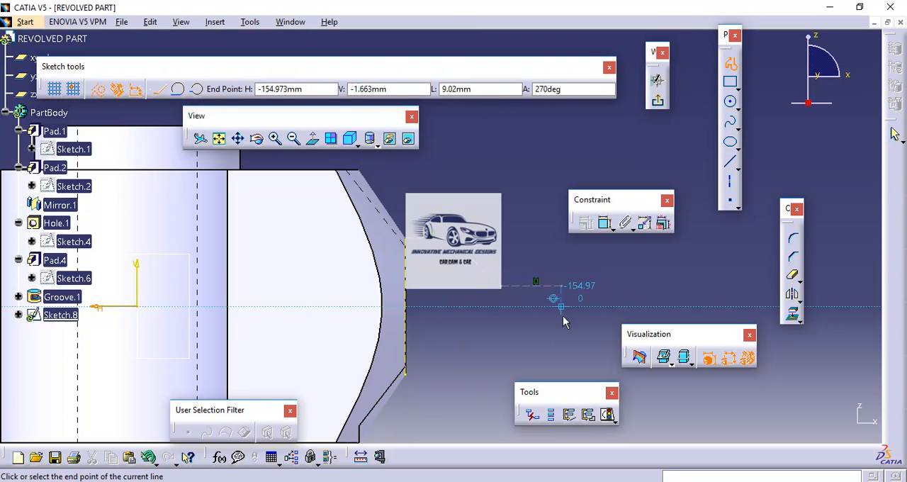
left_click(561, 310)
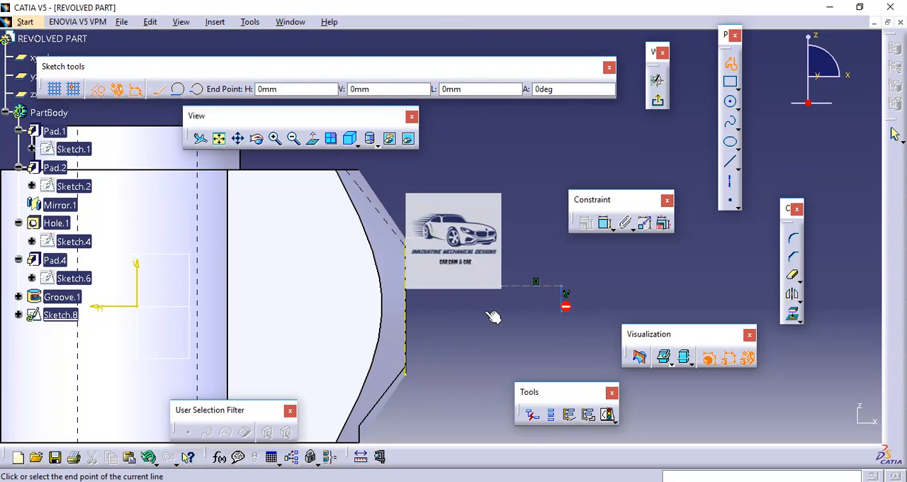
left_click(410, 307)
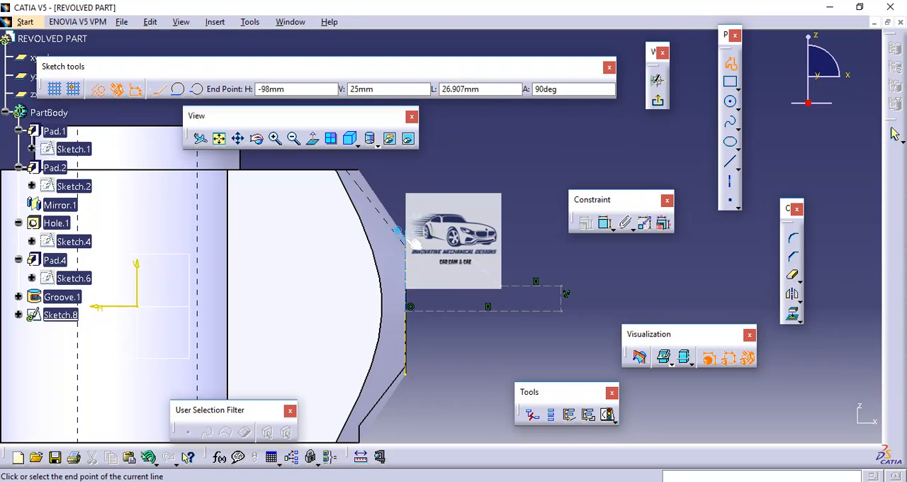
left_click(405, 241)
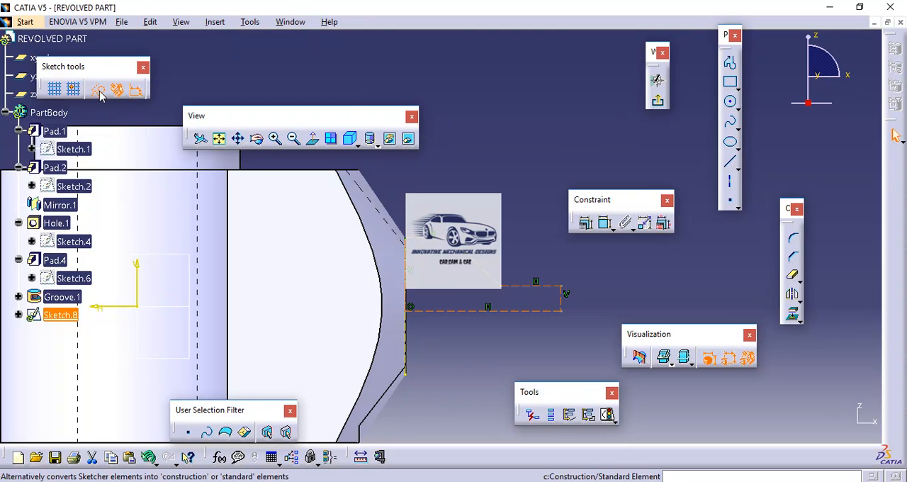
left_click(99, 91)
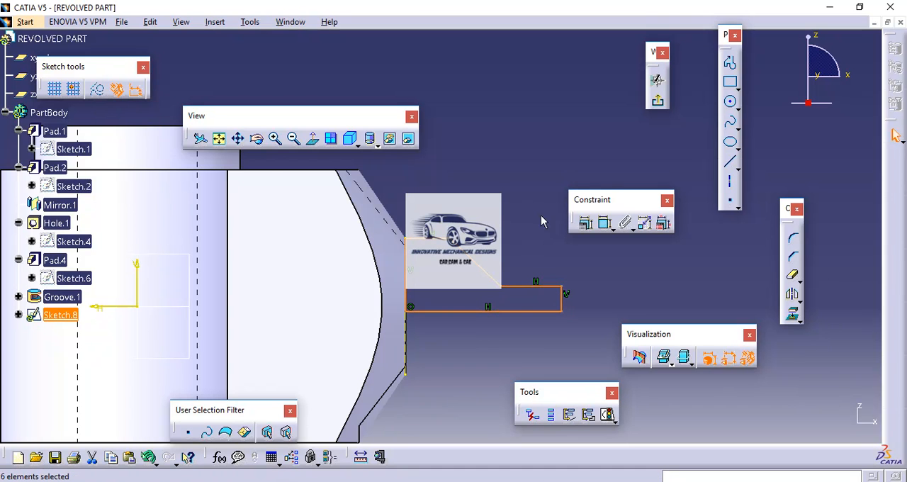
left_click(524, 204)
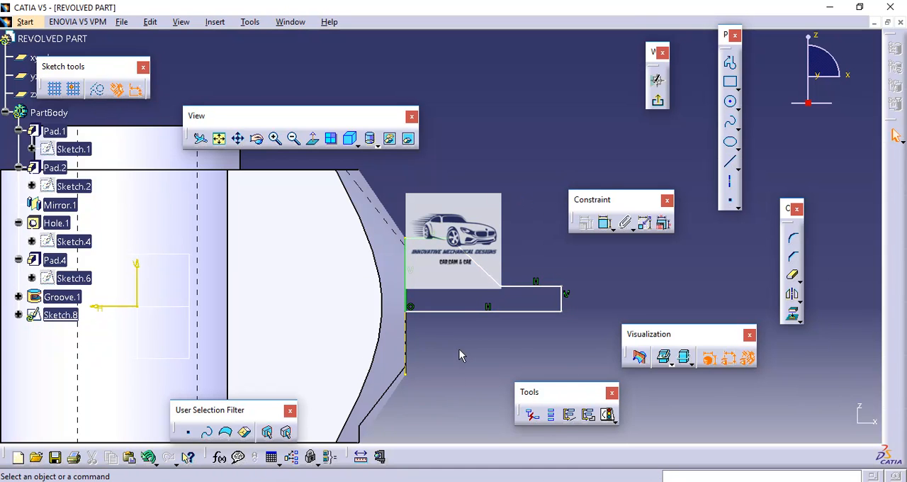
Make the profile's long bottom line coincident with the sketch's horizontal axis.
left_click(450, 311)
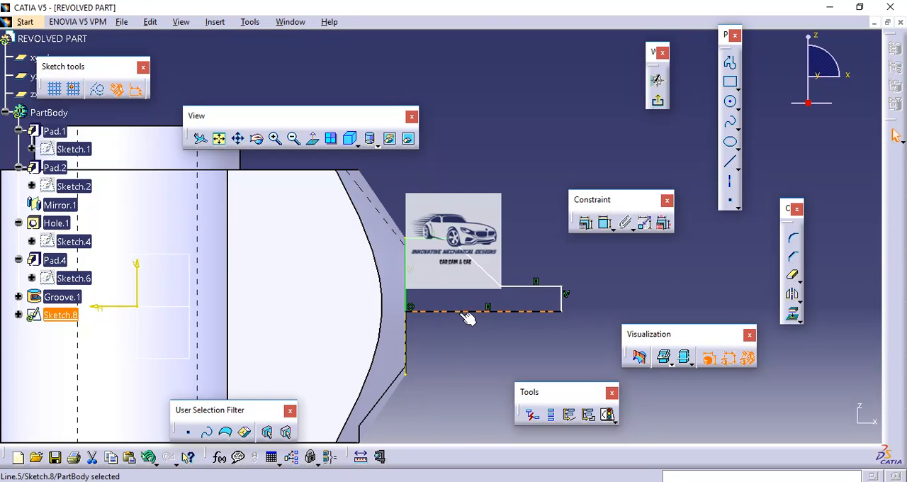
left_click(123, 305, "ctrl")
left_click(587, 224)
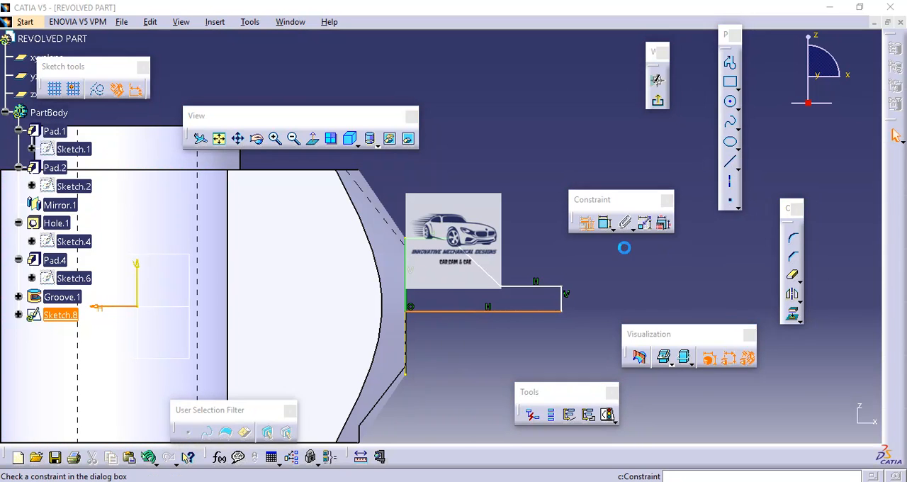
left_click(820, 297)
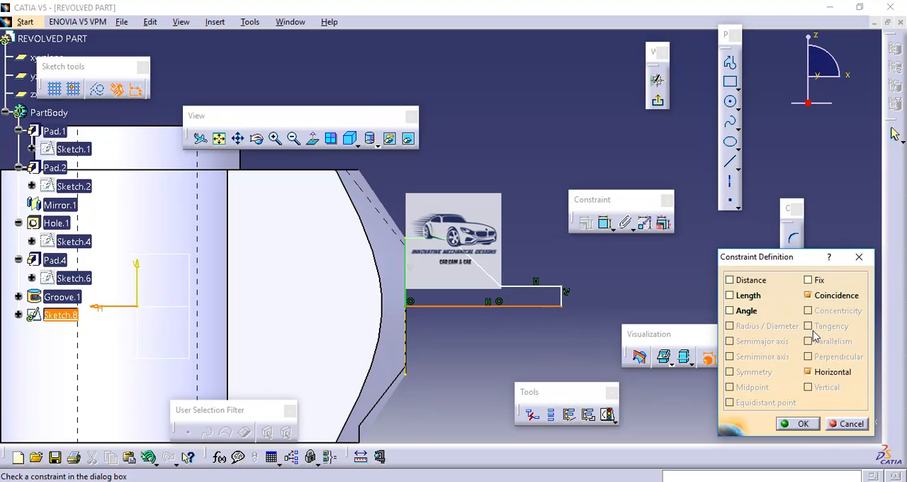
left_click(795, 423)
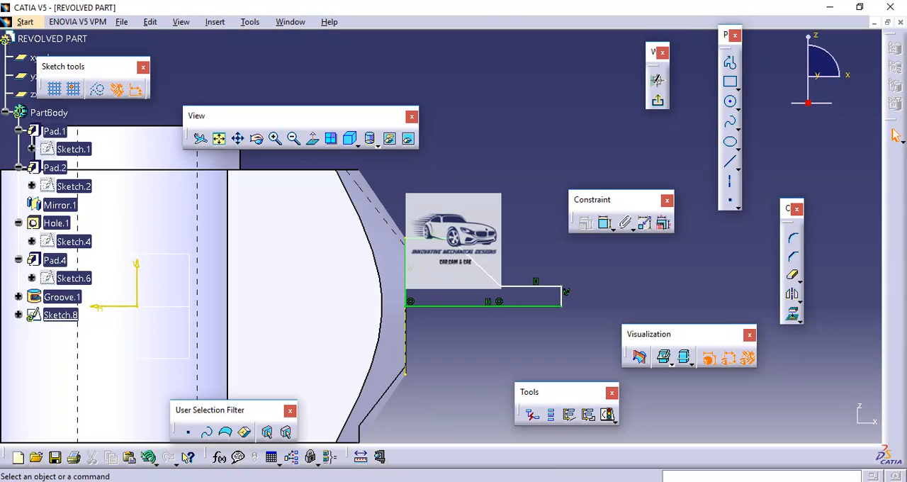
Check the stepped end's dimensions on Drawing1.pdf in Adobe Reader and return to CATIA.
key("alt+Tab")
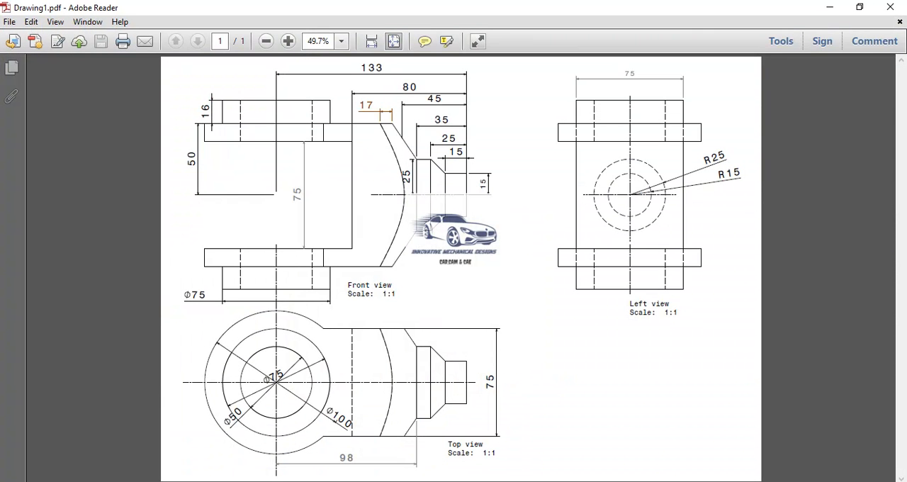
key("alt+Tab")
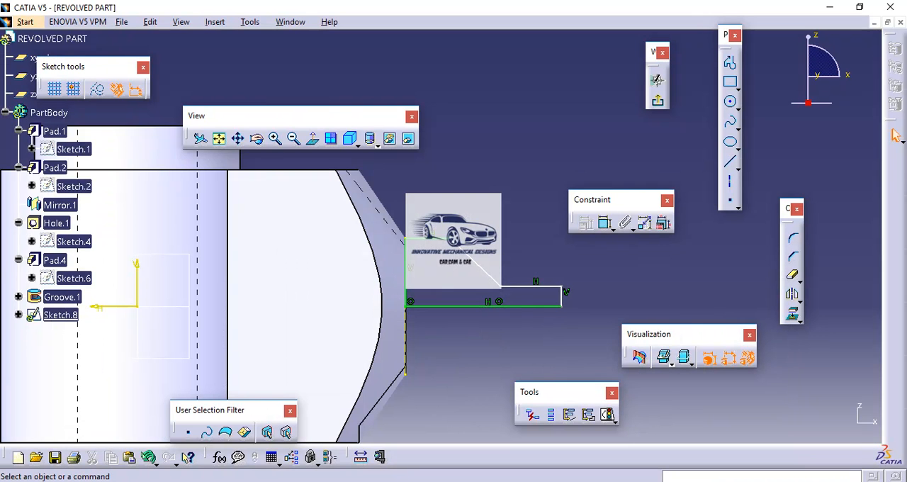
key("alt+Tab")
key("alt+Tab")
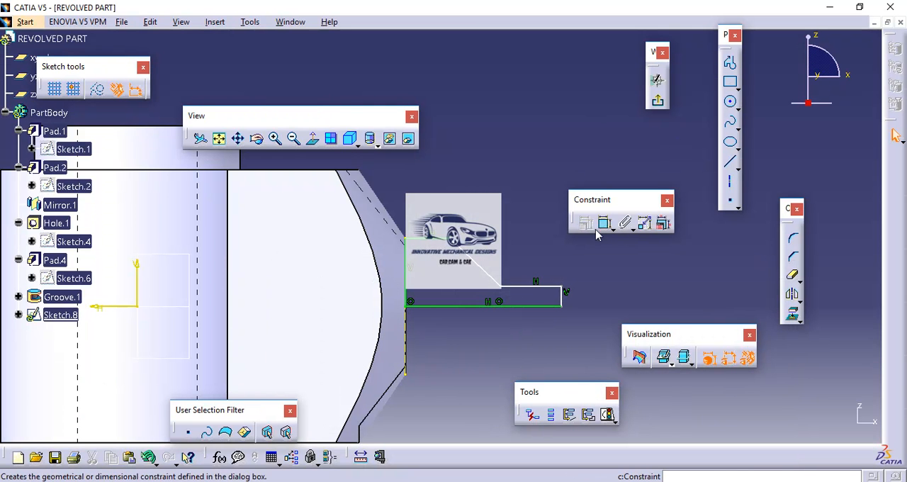
left_click(605, 224)
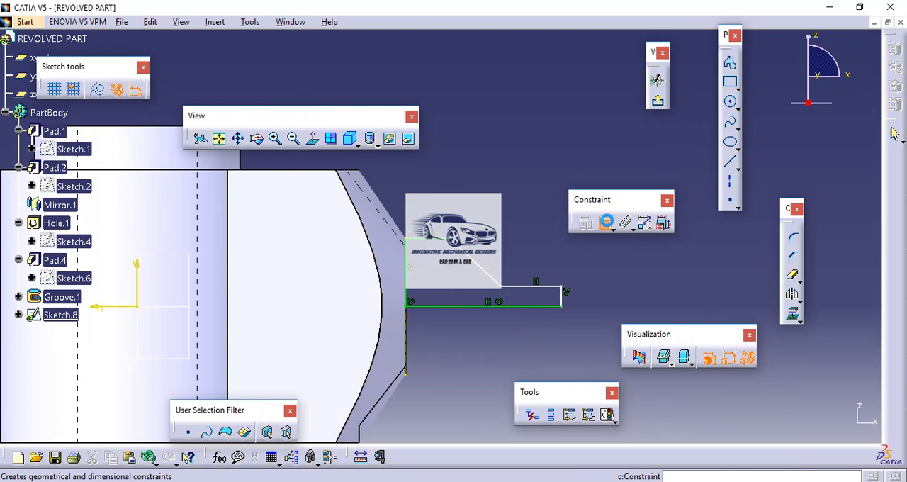
left_click(414, 284)
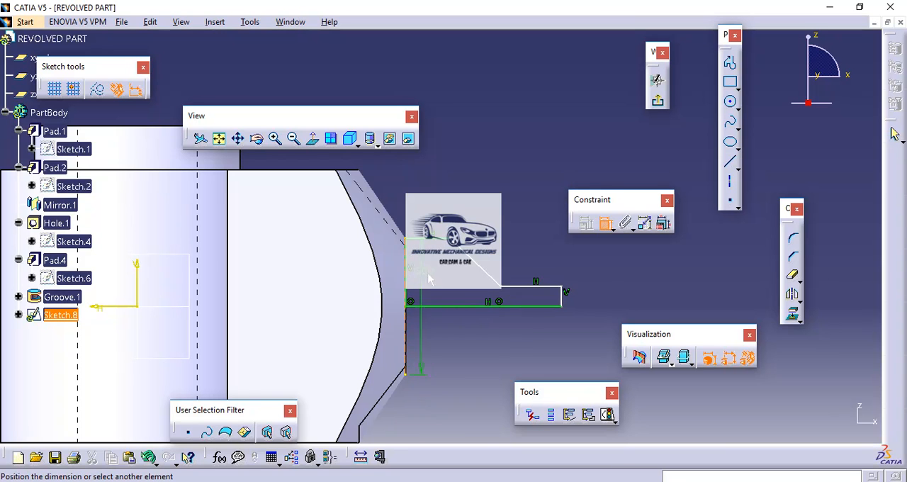
left_click(606, 224)
left_click(605, 224)
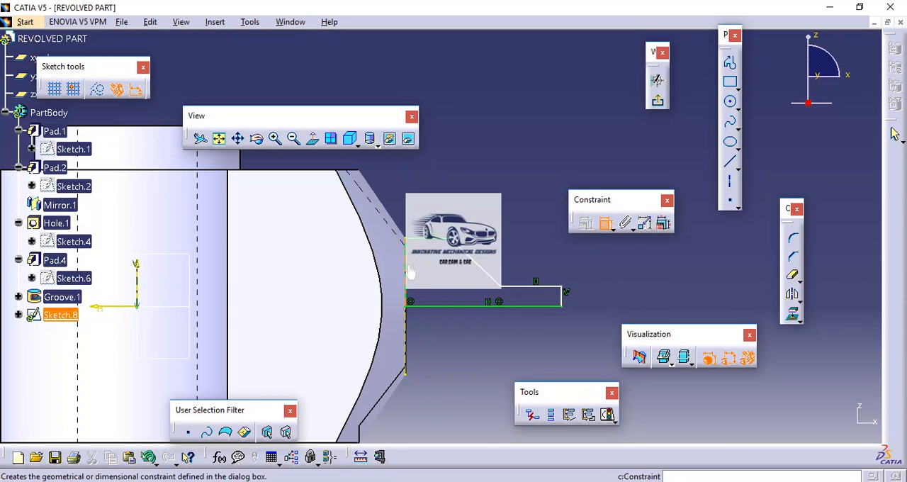
left_click(407, 275)
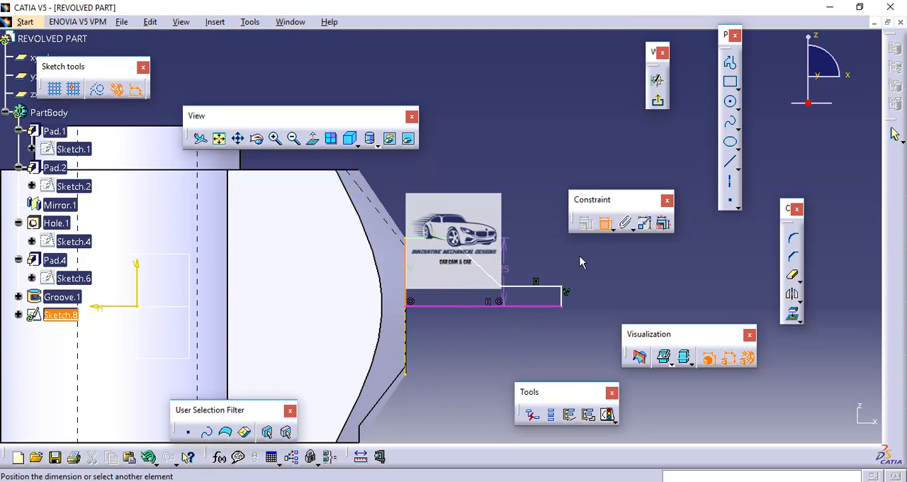
left_click(606, 224)
left_click(606, 224)
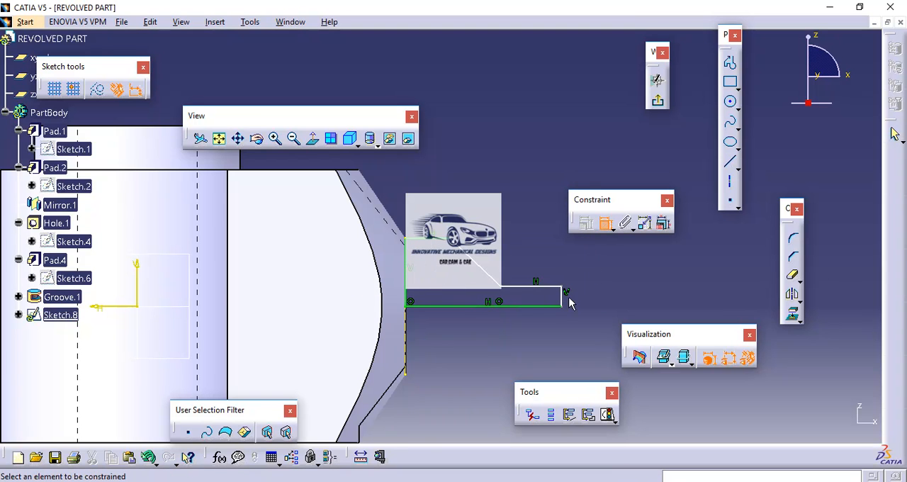
Dimension the height of the profile's narrow end section above its bottom line, and check it against Drawing1.pdf.
left_click(564, 298)
left_click(592, 299)
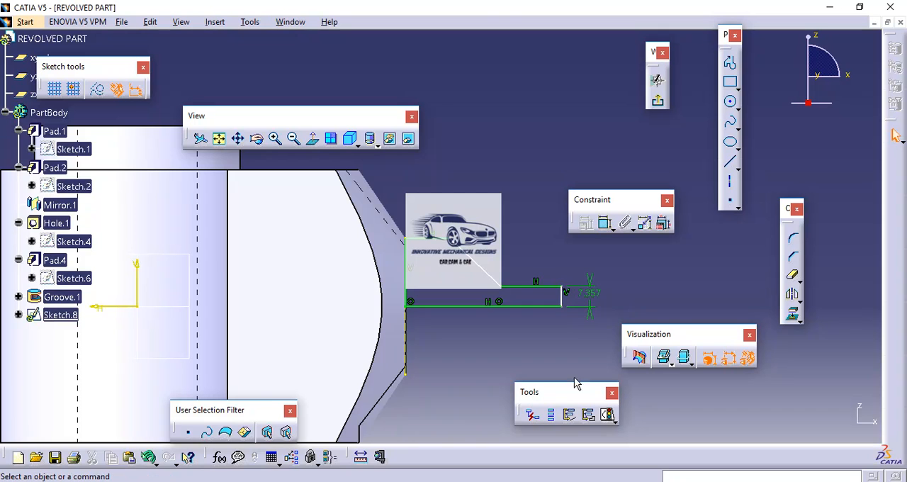
key("alt+Tab")
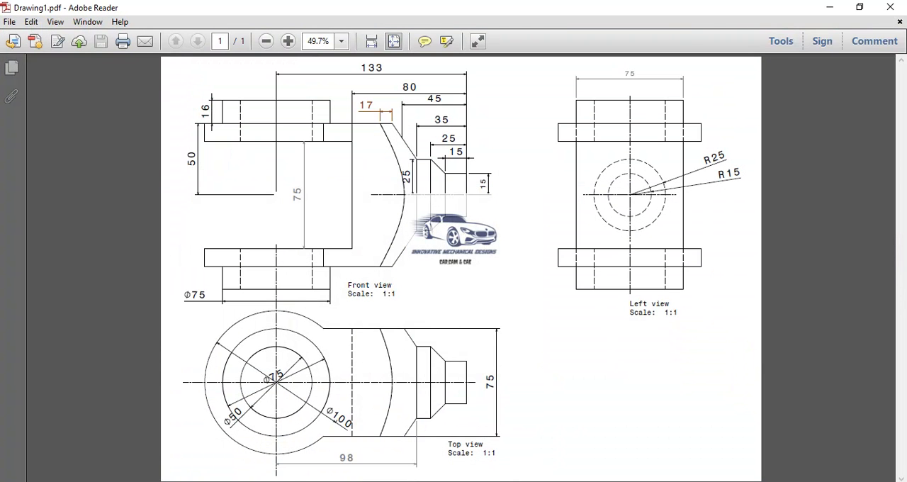
key("alt+Tab")
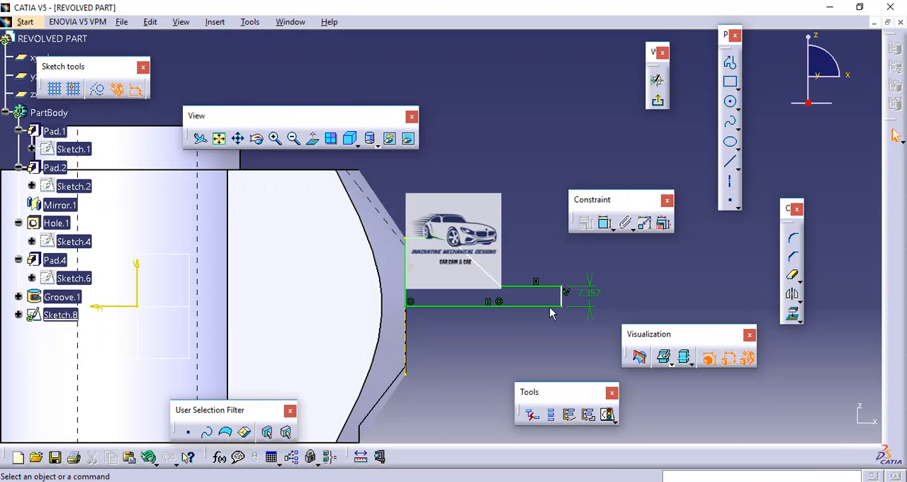
Dimension the horizontal distances from the profile's narrow end to the slope's lower end, the slope's upper end and the projected edge.
left_click(544, 289)
left_click(604, 223)
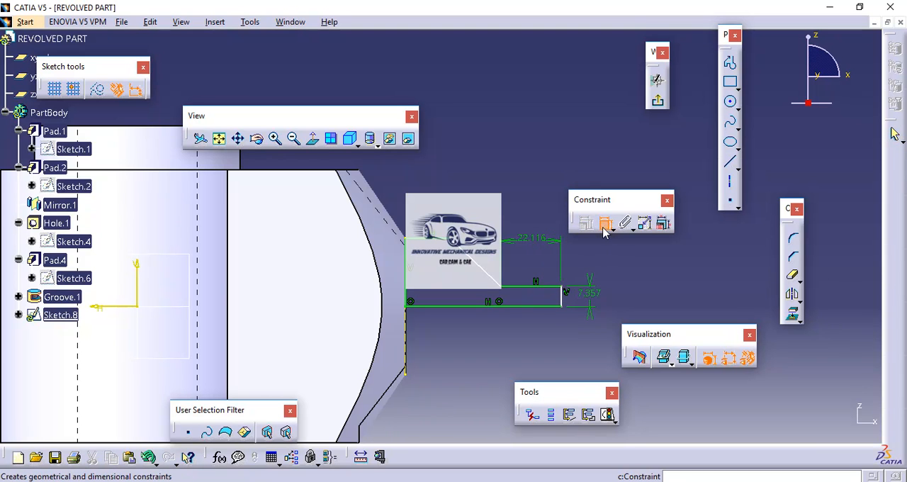
left_click(545, 288)
left_click(560, 302)
left_click(559, 301)
left_click(561, 298)
left_click(406, 312)
left_click(472, 146)
left_click(607, 228)
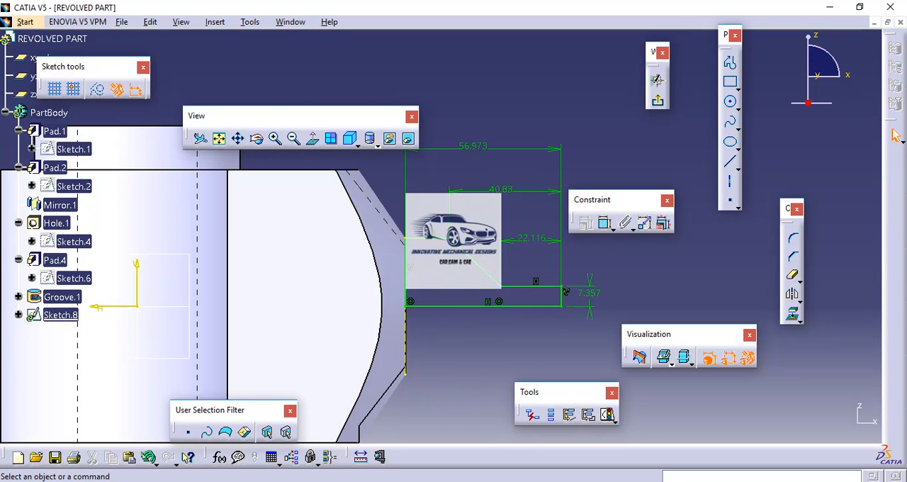
Check the stepped end's dimensions on Drawing1.pdf, and set the distance from the narrow end to the projected edge to 35 mm with Edit Multi-Constraint.
left_click(238, 481)
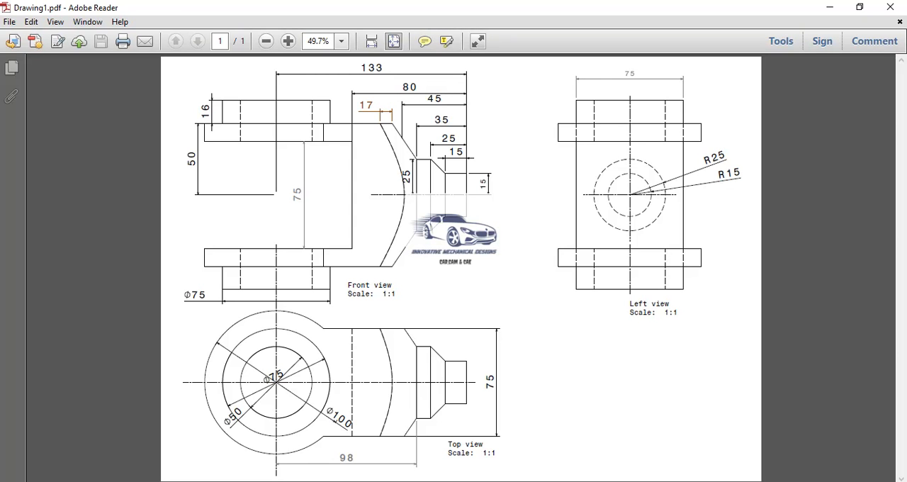
left_click(238, 481)
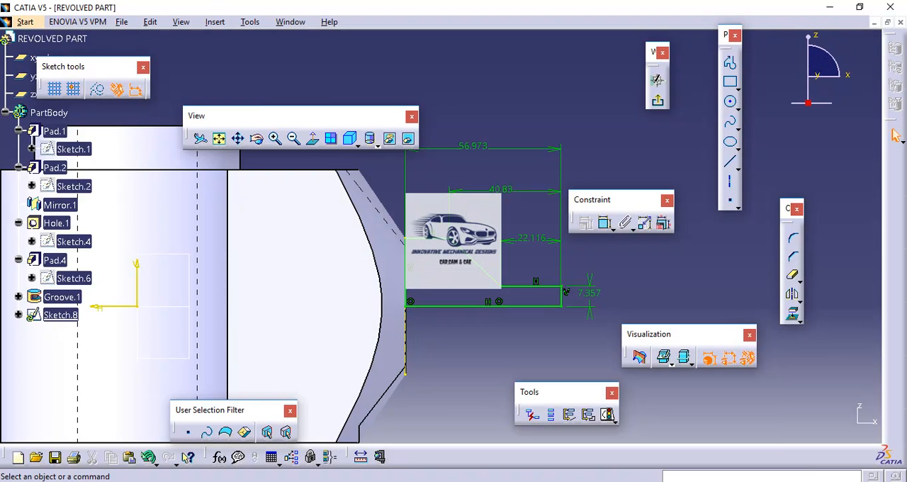
left_click(664, 224)
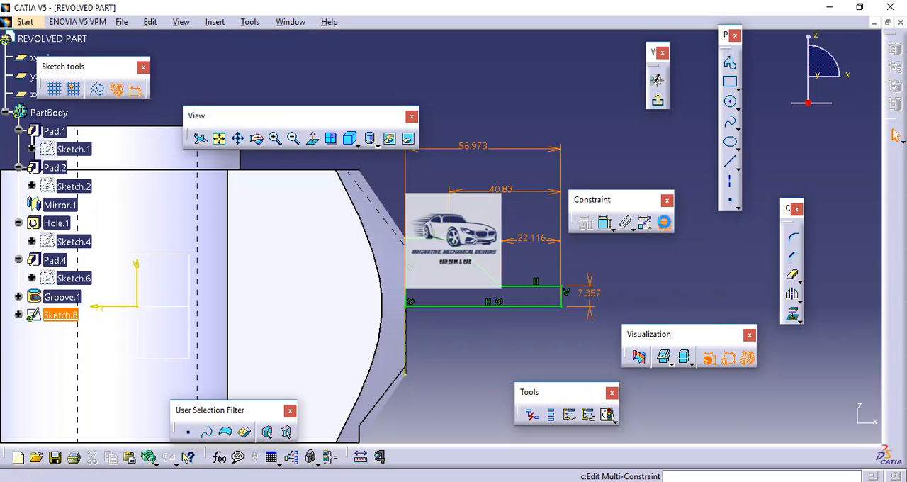
left_click_drag(685, 199, 624, 137)
key("alt+Tab")
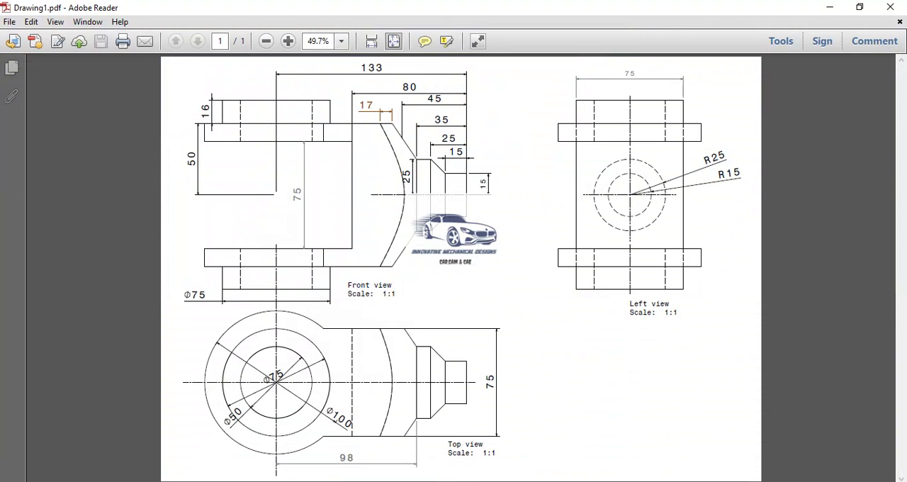
key("alt+Tab")
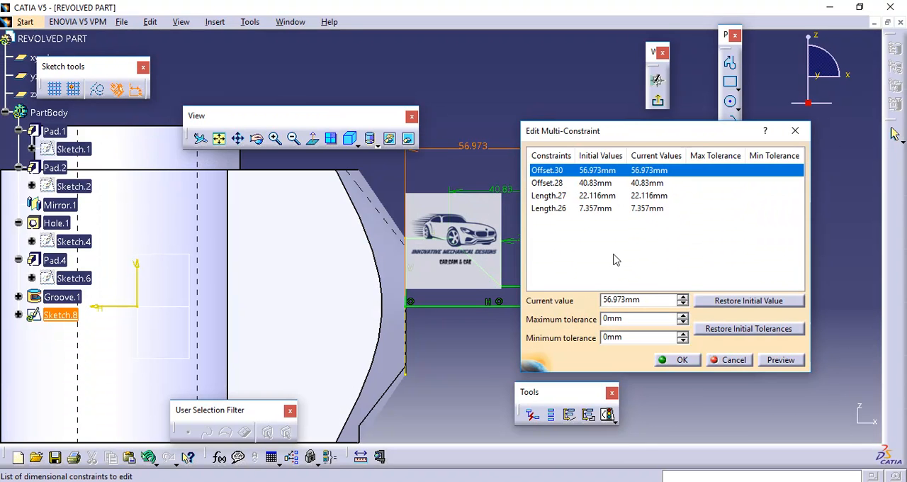
double_click(649, 299)
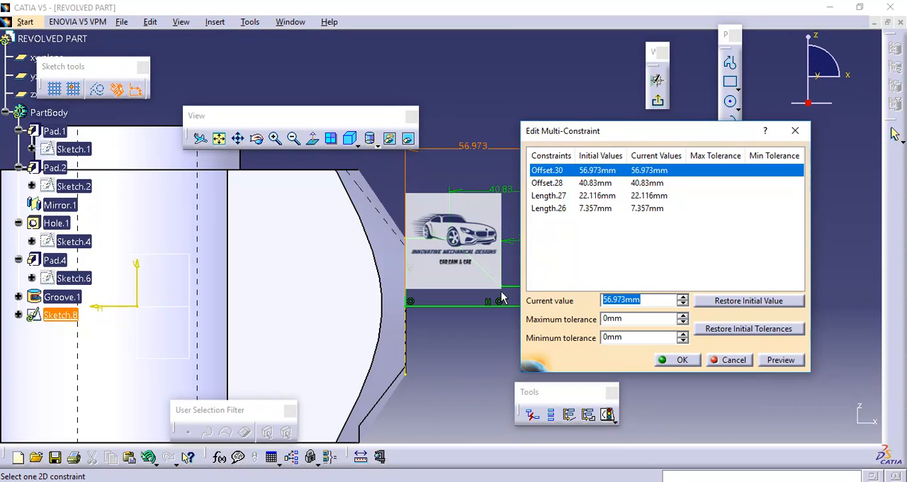
type("3")
Set the horizontal distances from the narrow end to the slope's upper end to 25 mm and to its lower end to 15 mm.
left_click(542, 182)
left_click_drag(561, 132, 678, 169)
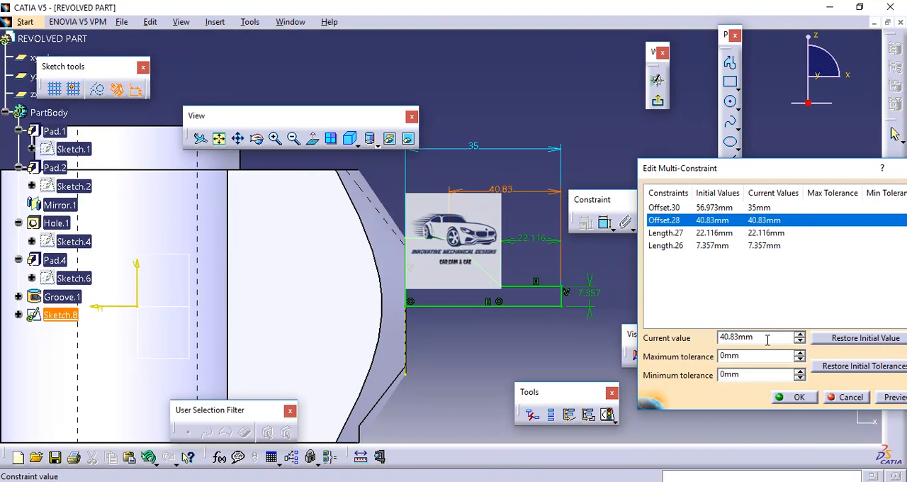
left_click_drag(767, 339, 601, 321)
type("25")
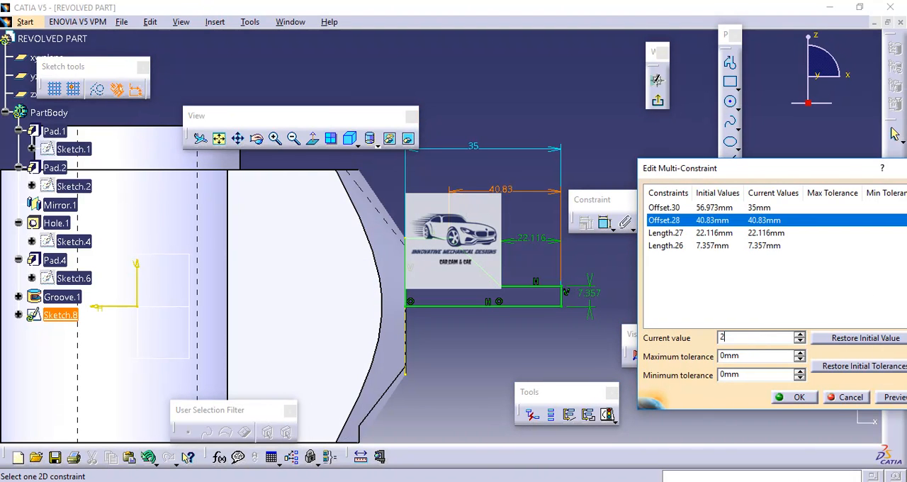
left_click(661, 233)
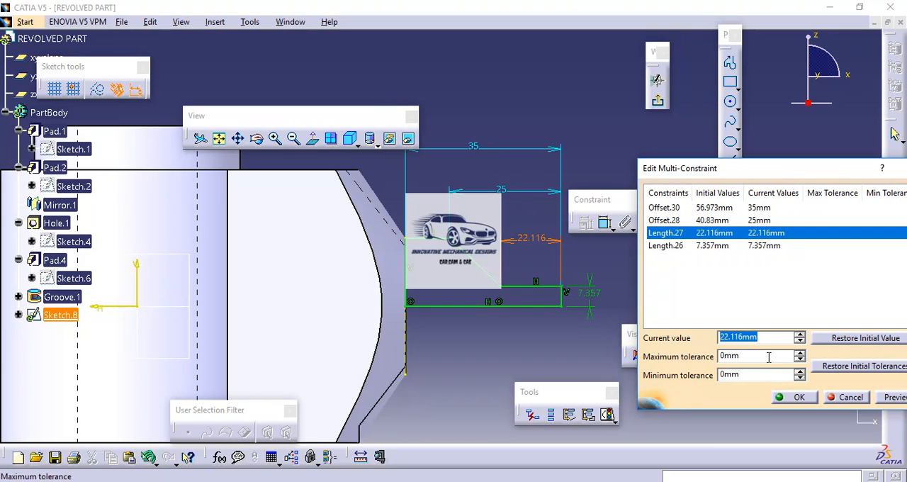
type("15")
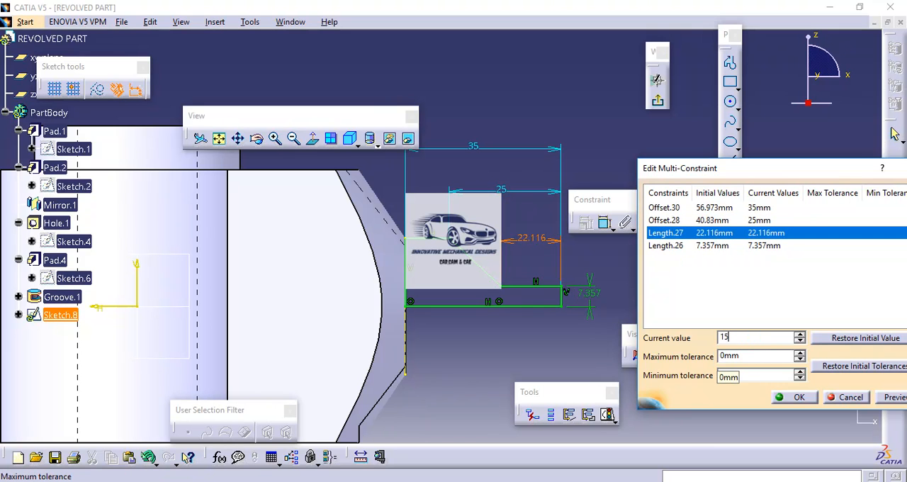
Set the narrow end section's height above the bottom line to 15 mm and apply the edited constraints.
left_click(519, 481)
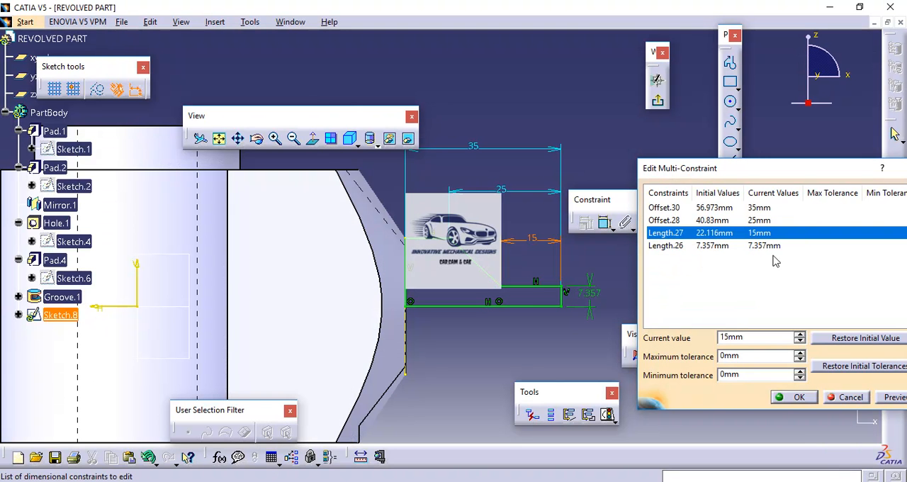
left_click(761, 245)
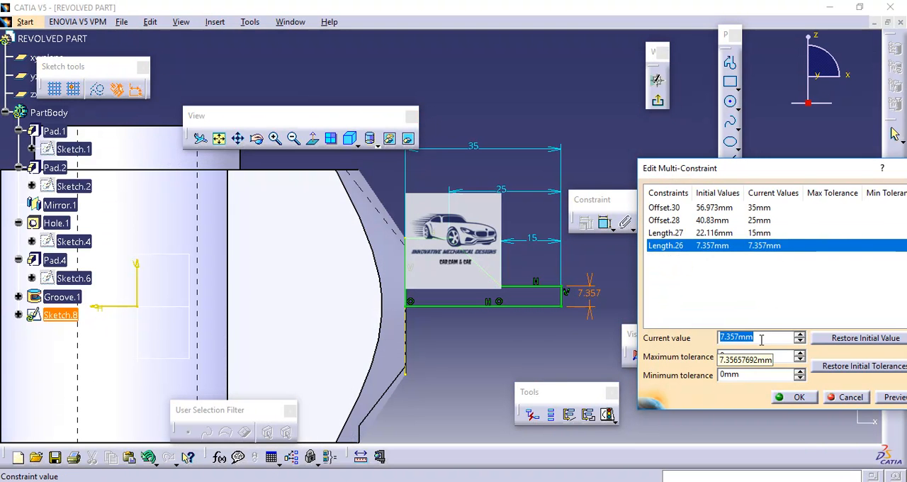
type("15")
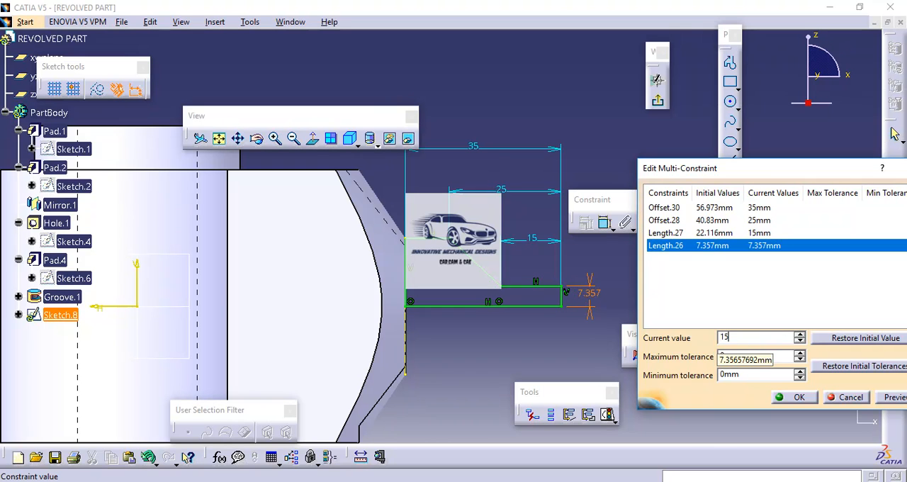
left_click(894, 398)
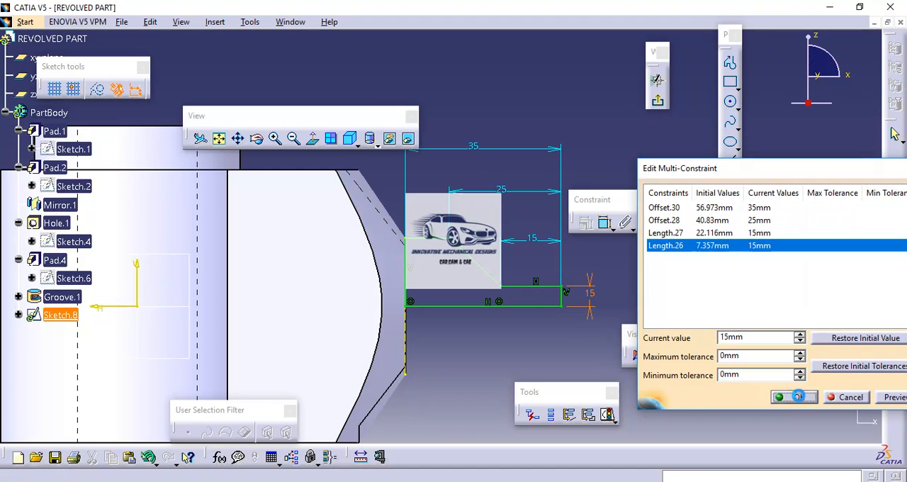
left_click(795, 396)
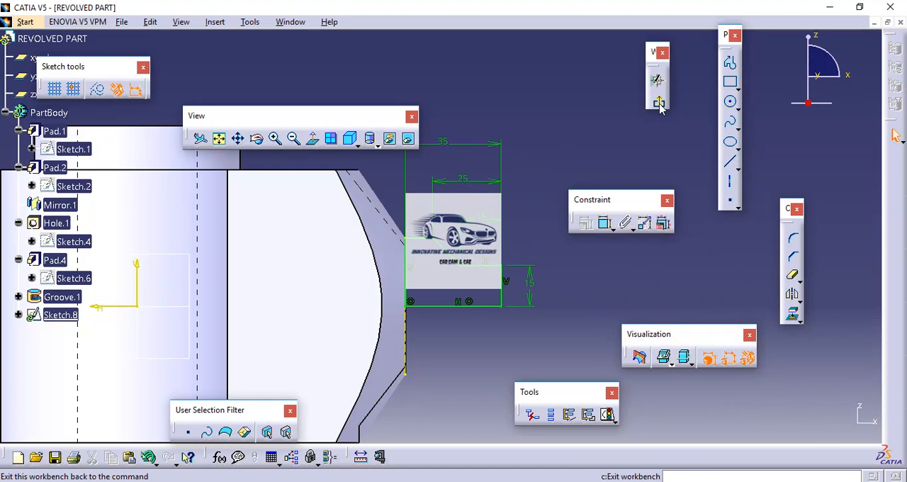
Exit the sketch and revolve the stepped profile 360 degrees about its bottom line as a Shaft.
left_click(894, 135)
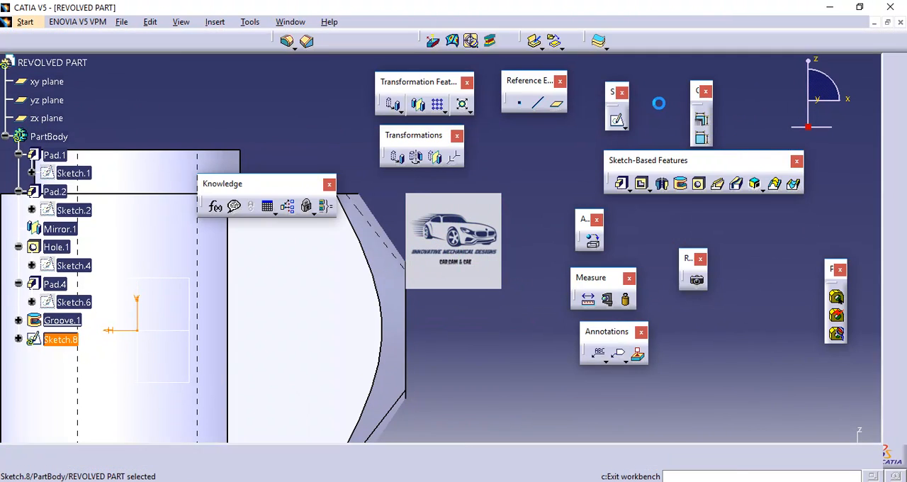
left_click(663, 184)
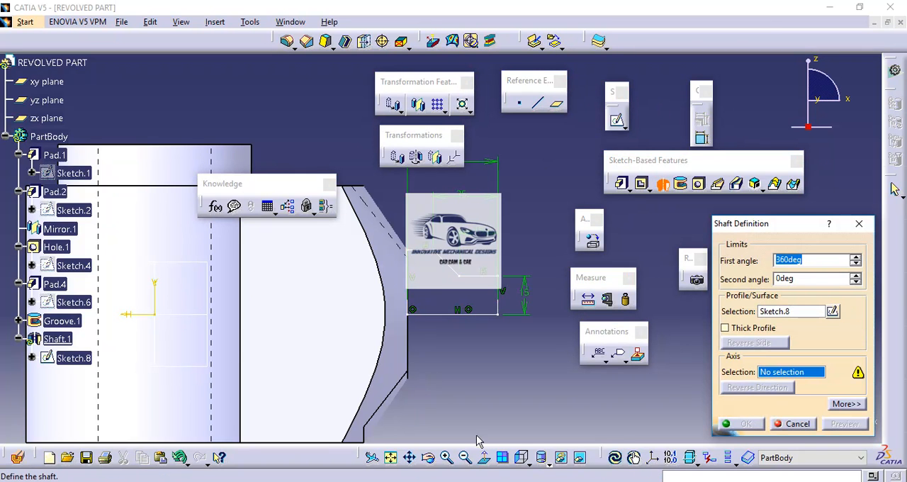
left_click(528, 464)
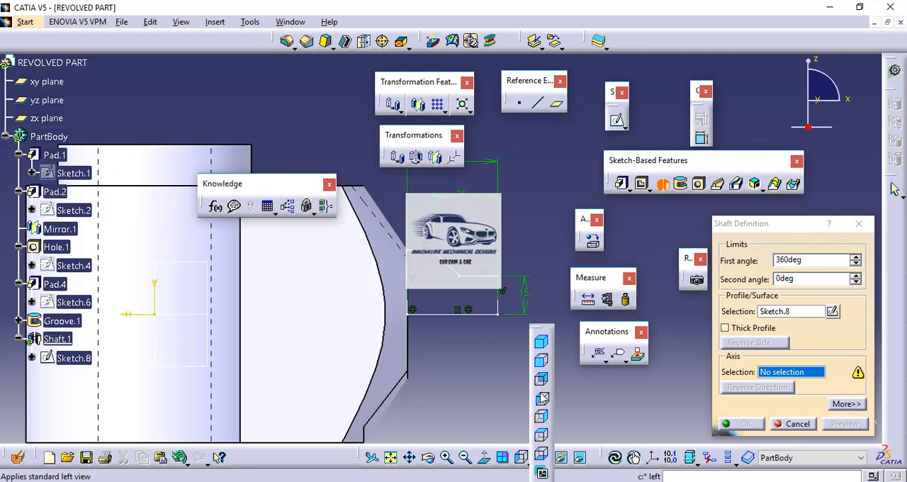
left_click(541, 342)
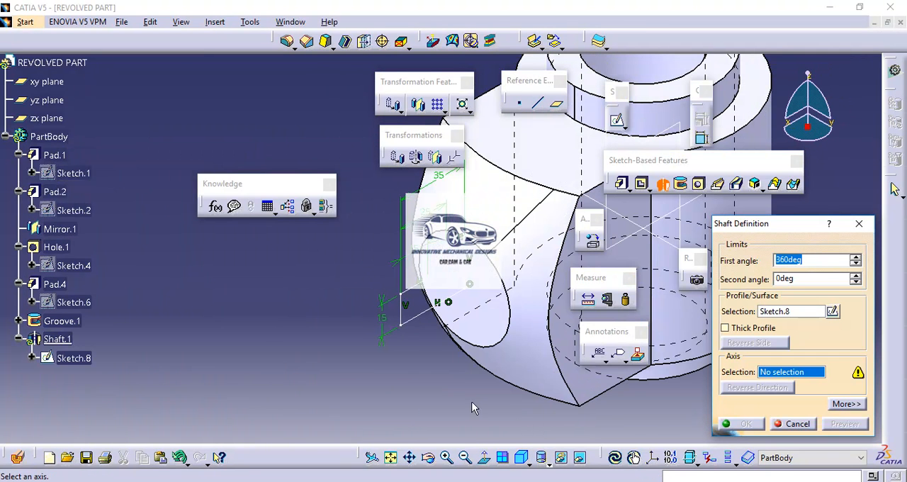
left_click(424, 318)
left_click(747, 424)
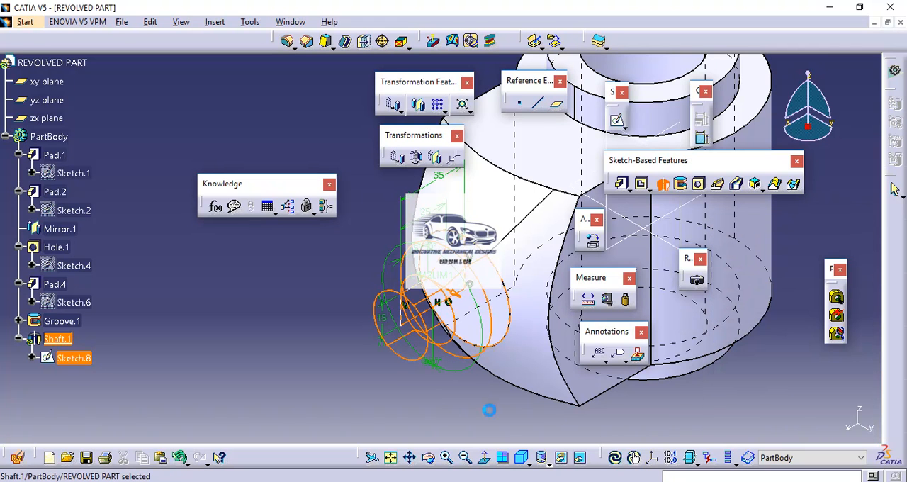
Examine the part with the new revolved stepped end in the standard front, left and top views.
left_click(529, 463)
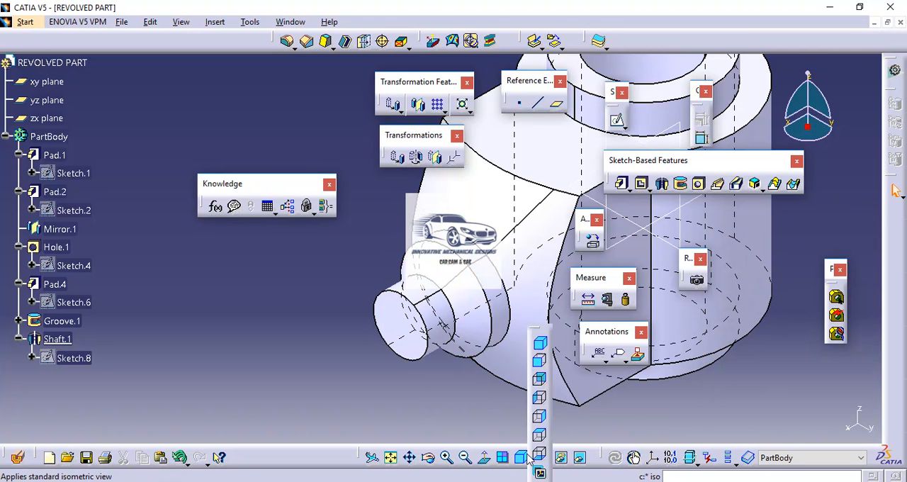
left_click(540, 364)
left_click(537, 368)
left_click(529, 461)
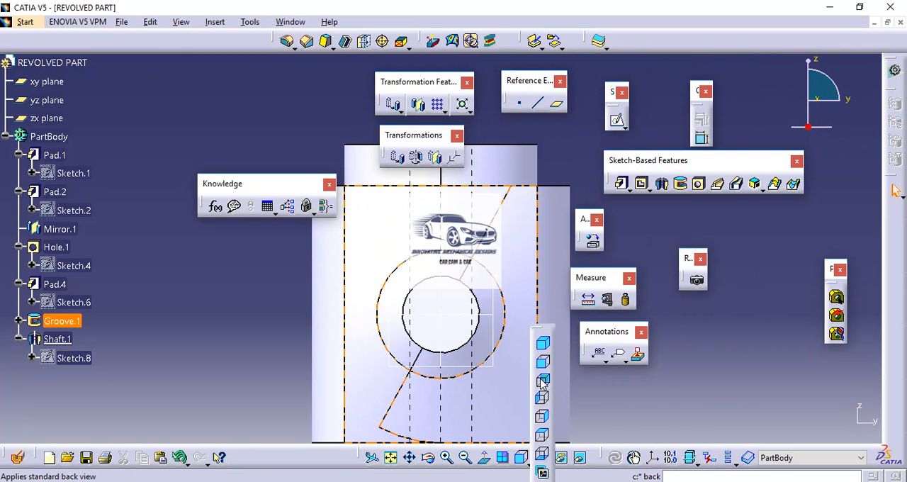
left_click(542, 416)
middle_click_drag(513, 395, 569, 413)
left_click(528, 461)
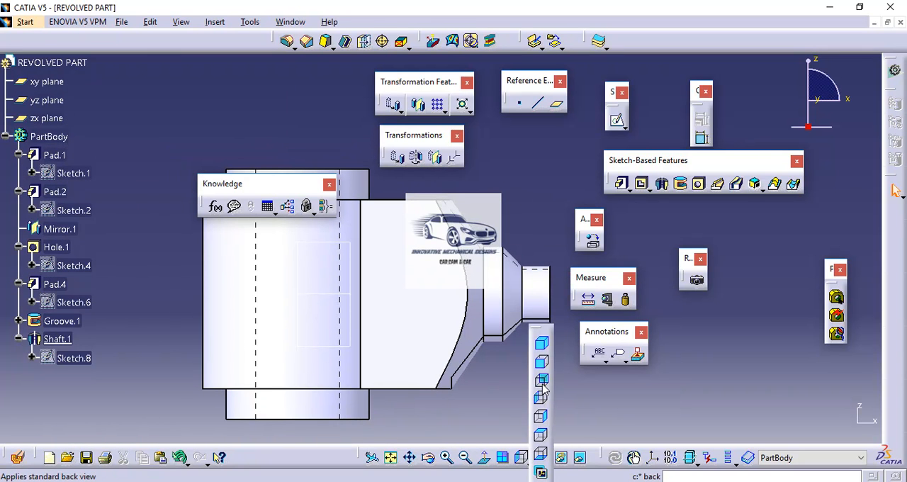
left_click(541, 437)
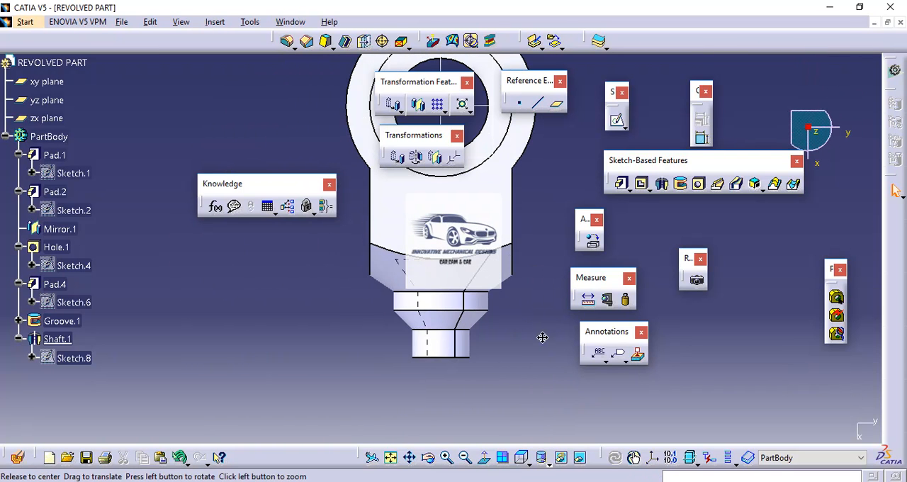
middle_click_drag(543, 332, 540, 416)
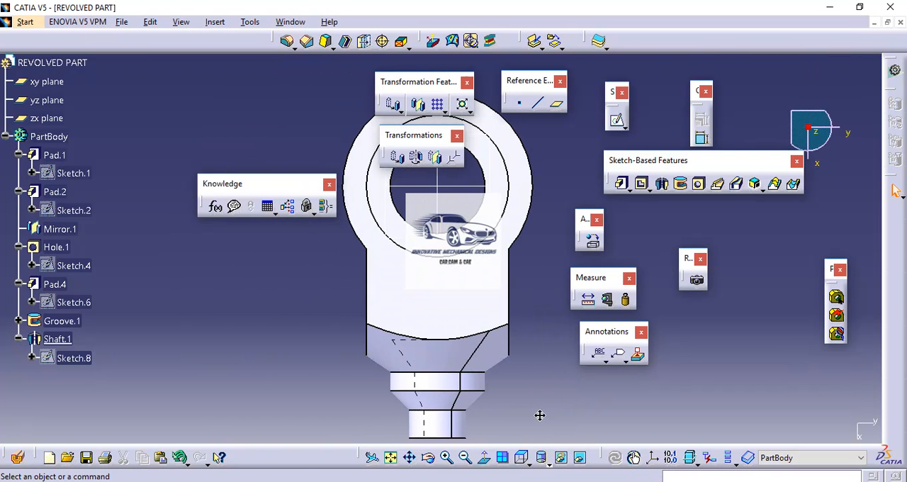
left_click(544, 461)
left_click(542, 363)
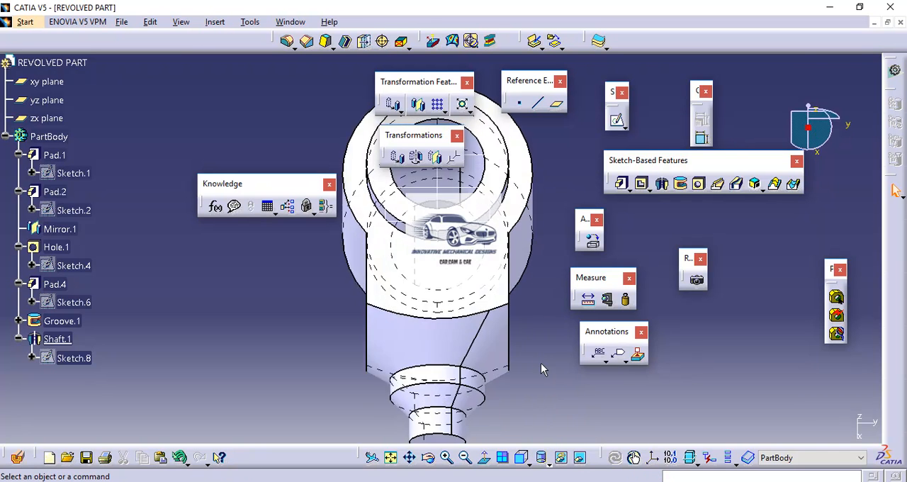
left_click(542, 457)
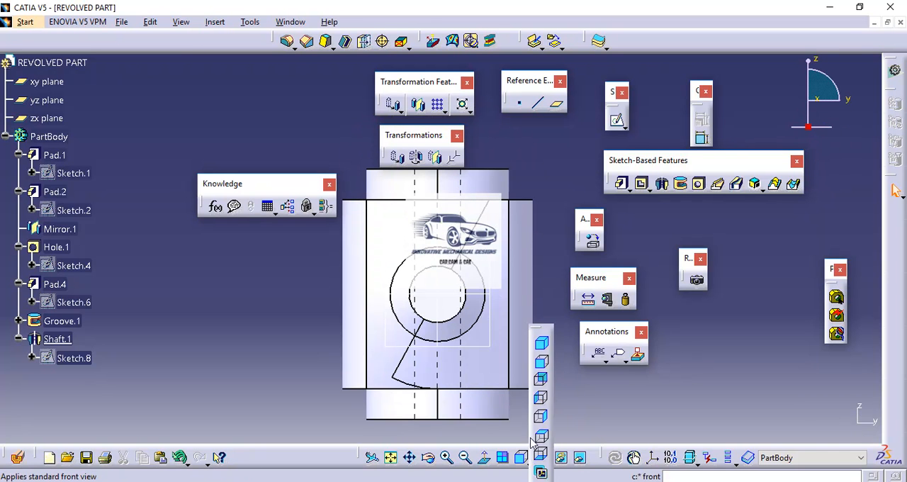
left_click(542, 399)
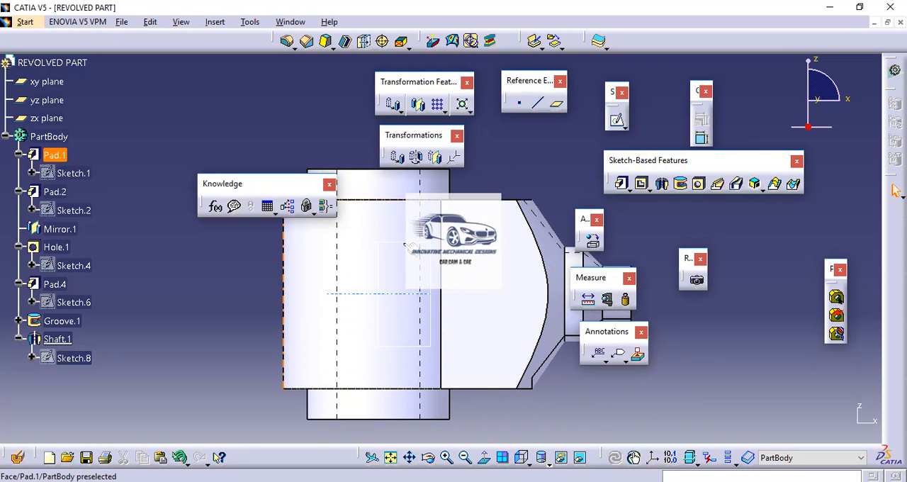
Start a sketch on the zx plane and check the gap between the fork arms on Drawing1.pdf.
left_click(407, 245)
left_click(618, 123)
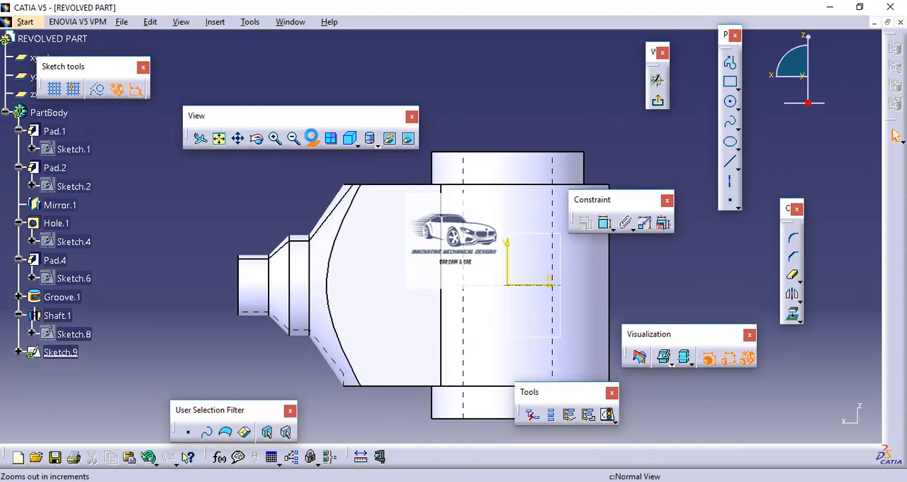
left_click(314, 139)
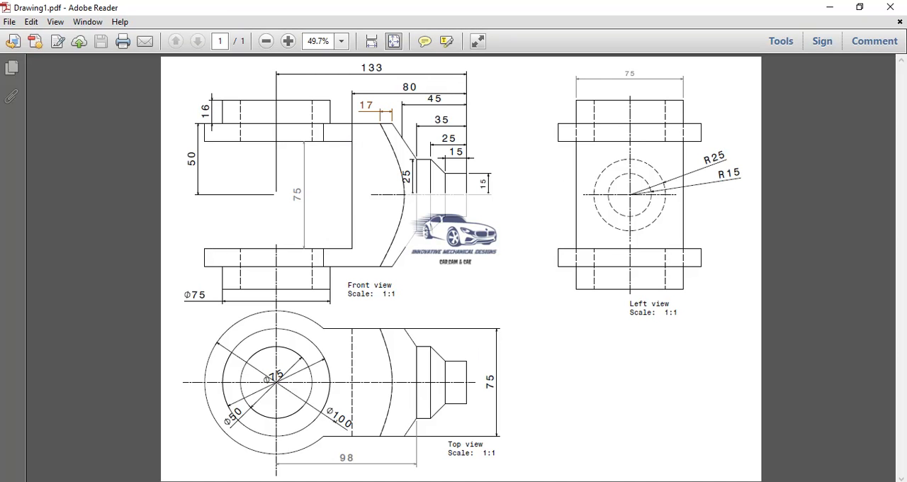
left_click(511, 481)
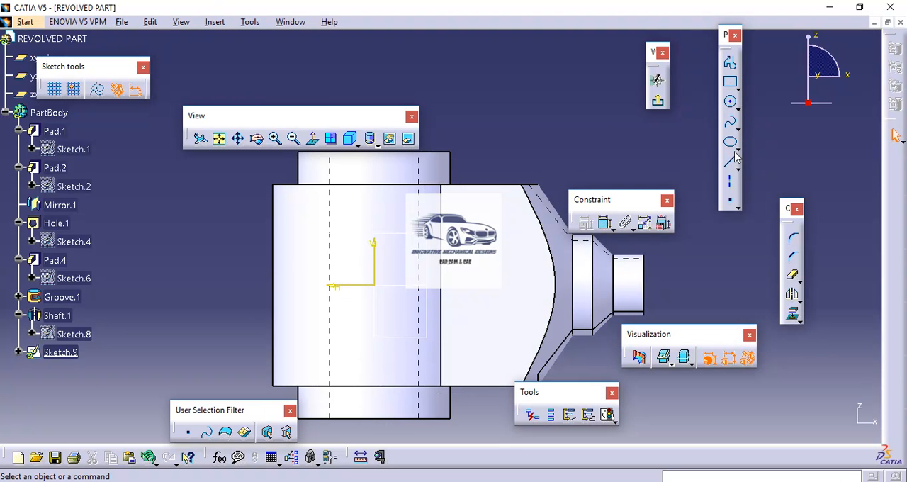
Sketch a rectangle across the middle of the body, with its first corner at about H 45.5 mm, V 40 mm.
left_click(732, 84)
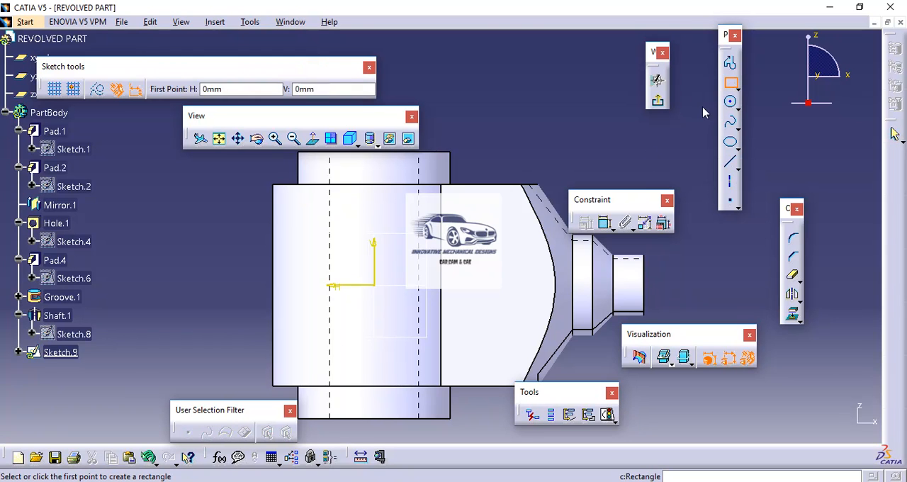
left_click(282, 205)
left_click(508, 358)
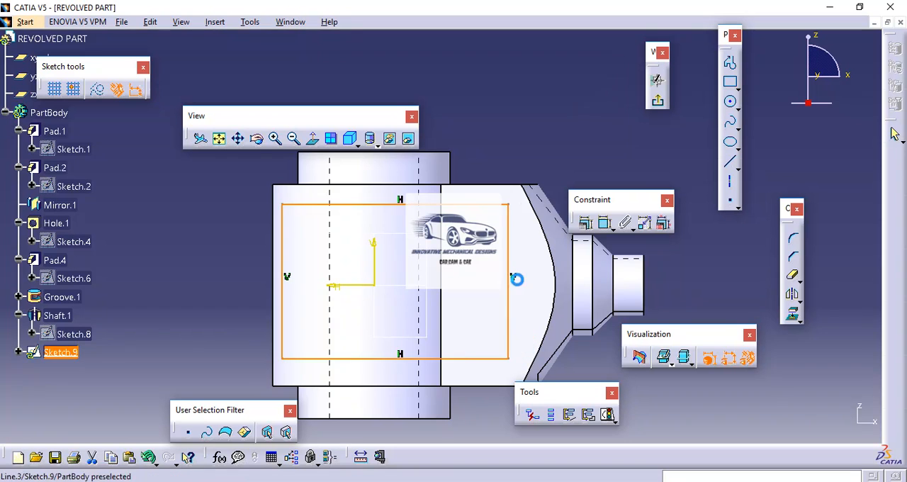
left_click(527, 138)
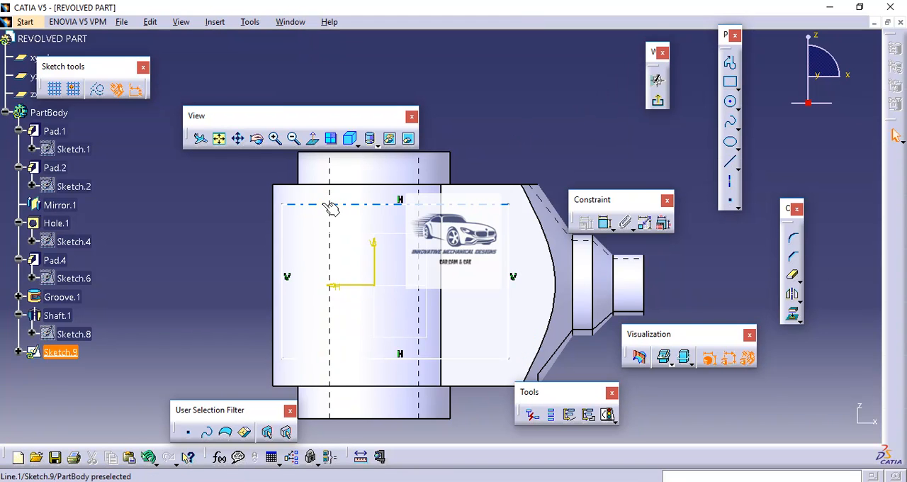
Constrain the rectangle's upper and lower lines to be symmetric about the horizontal axis.
left_click(328, 205)
left_click(337, 358, "ctrl")
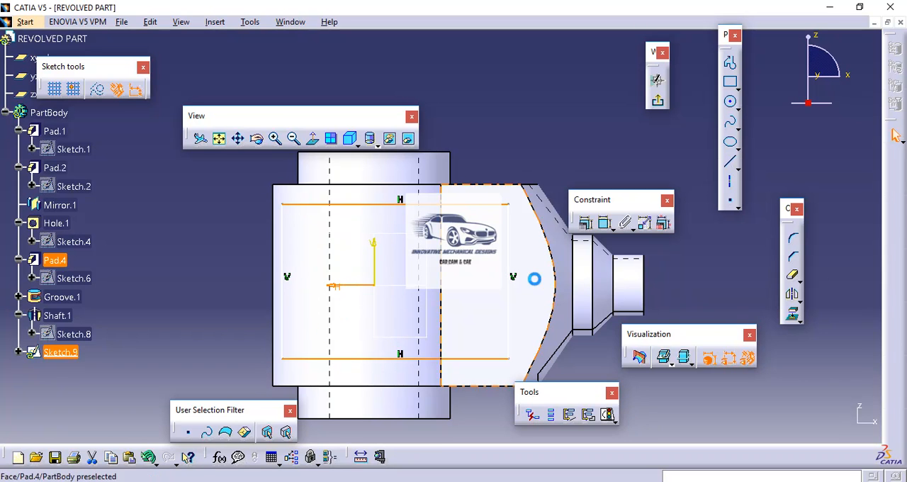
left_click(587, 225)
left_click(730, 371)
left_click(788, 423)
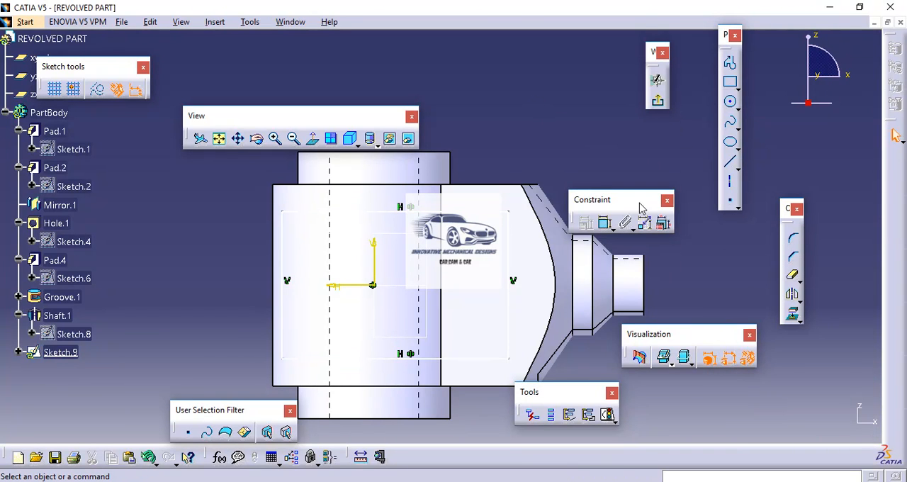
Dimension the rectangle's height along its outer vertical side and set it to 75 mm.
left_click(606, 224)
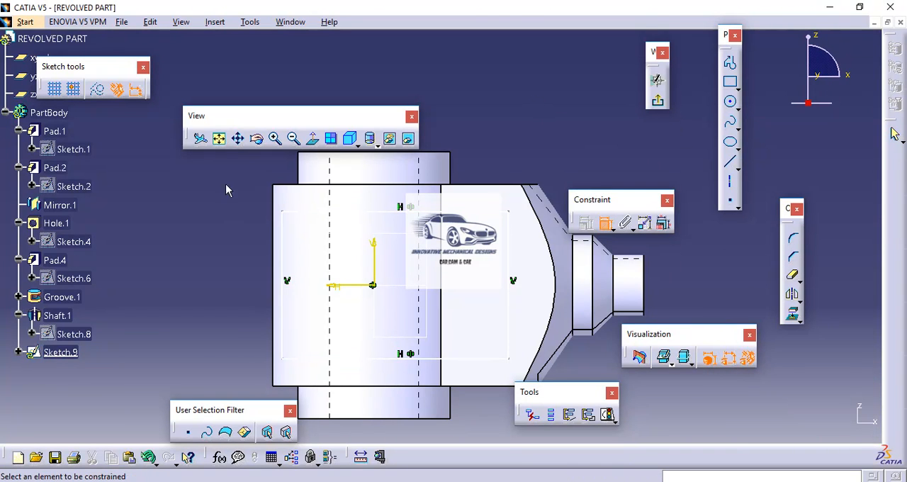
left_click(286, 296)
left_click(224, 271)
double_click(229, 278)
type("7")
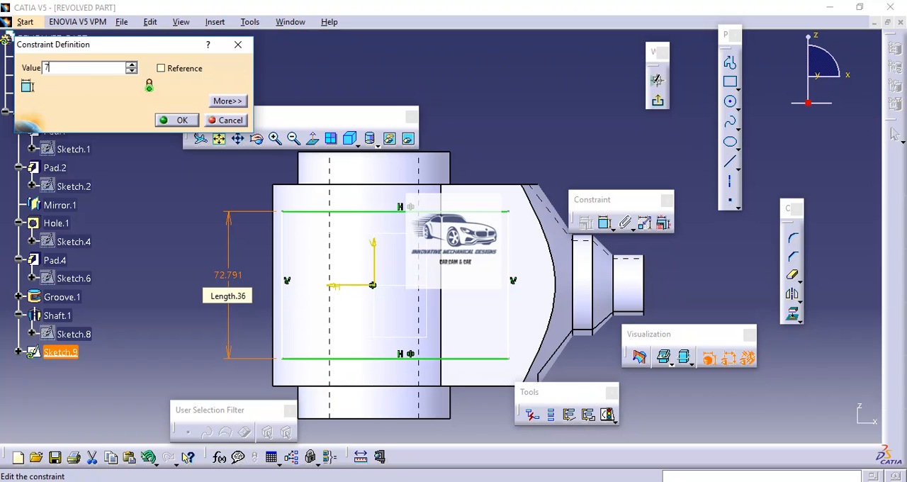
type("5")
key("Return")
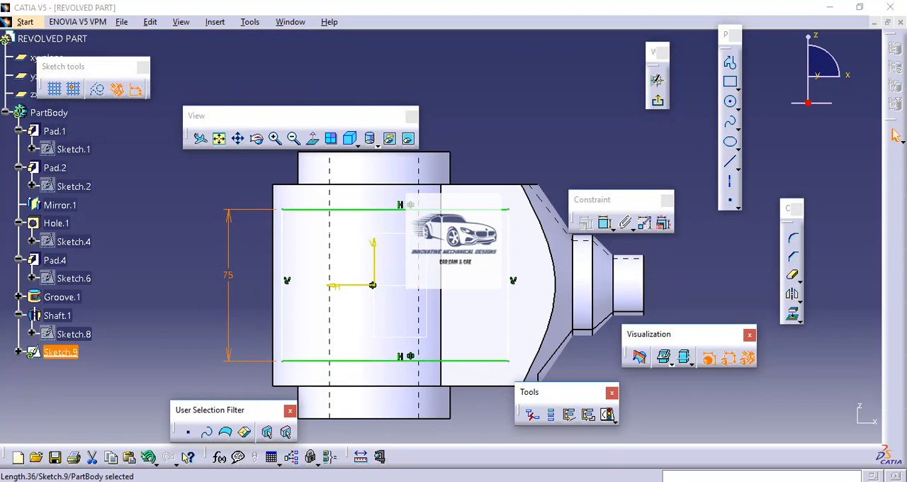
Check the drawing, then set the distance between the rectangle's inner vertical side and the stepped end's outer face to 80 mm.
key("alt+Tab")
key("alt+Tab")
left_click(681, 160)
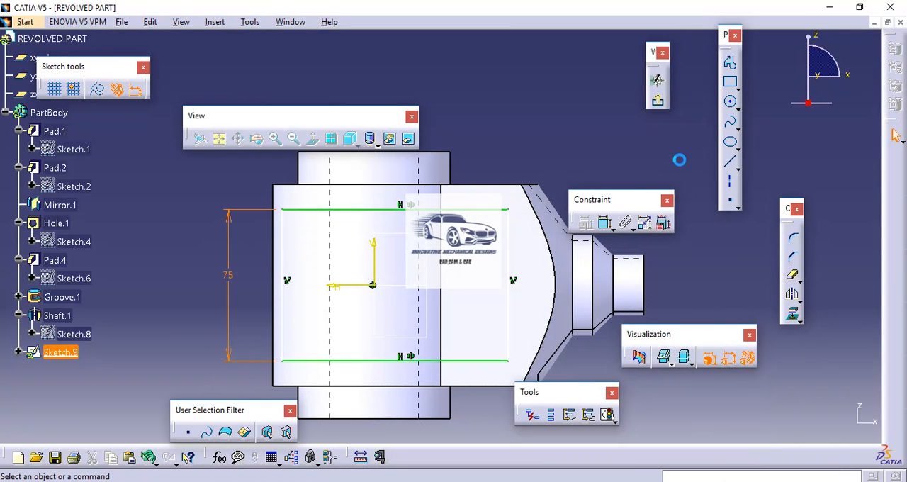
left_click(606, 225)
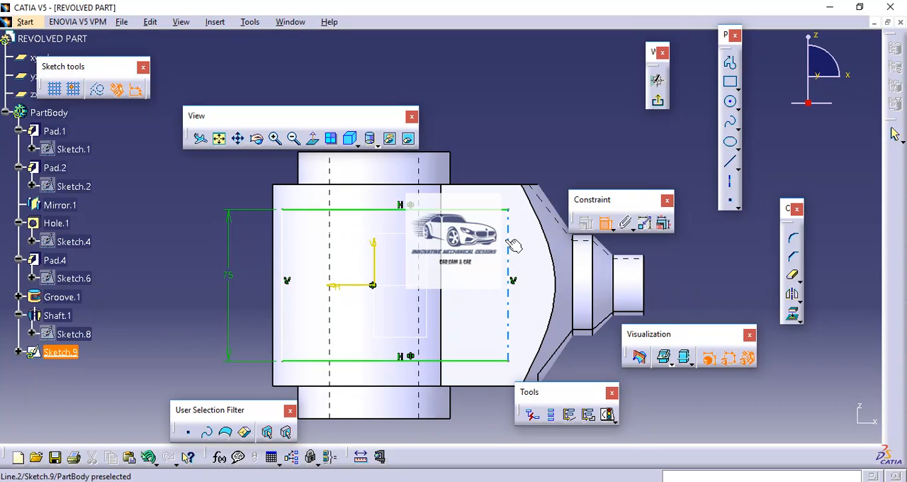
left_click(520, 246)
left_click(642, 278)
left_click(566, 133)
double_click(567, 134)
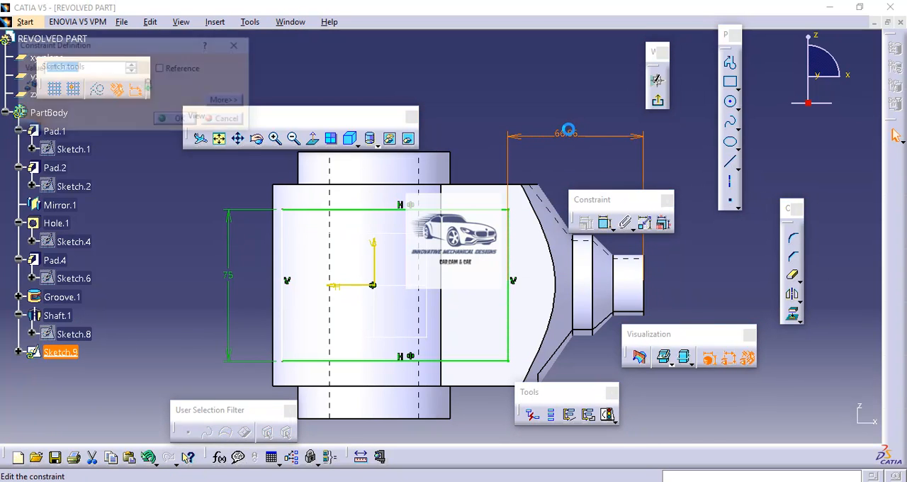
key("Return")
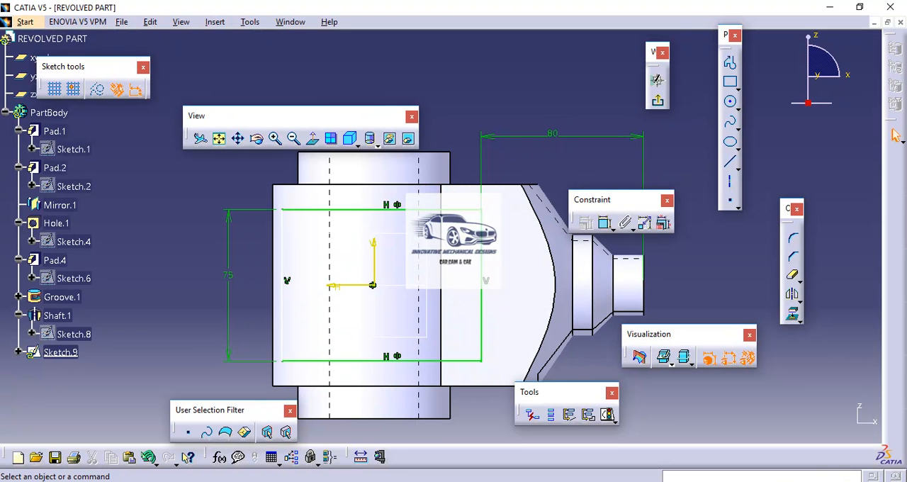
Project the upper and lower edges of the main body into the sketch as construction elements.
left_click(282, 234)
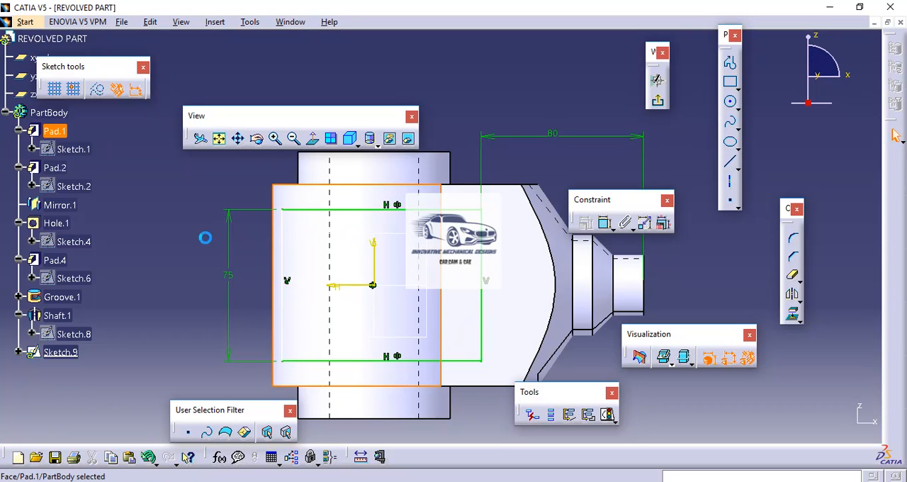
left_click(253, 290)
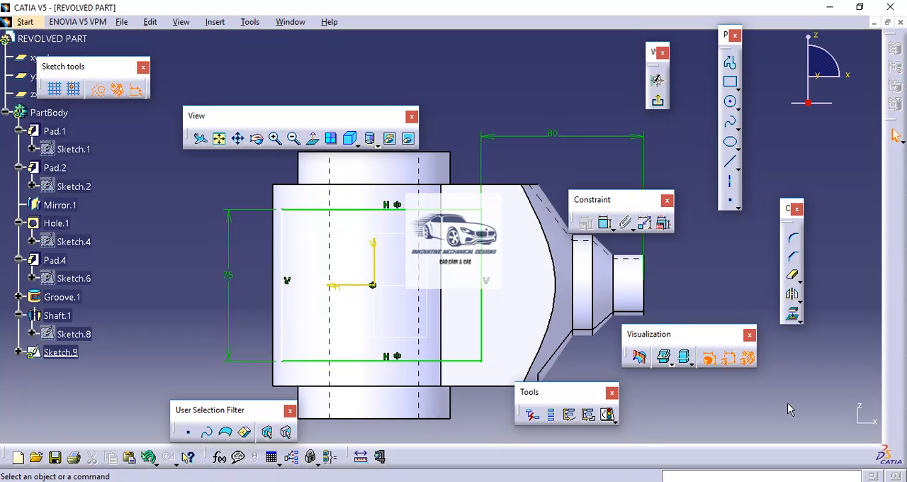
left_click(794, 317)
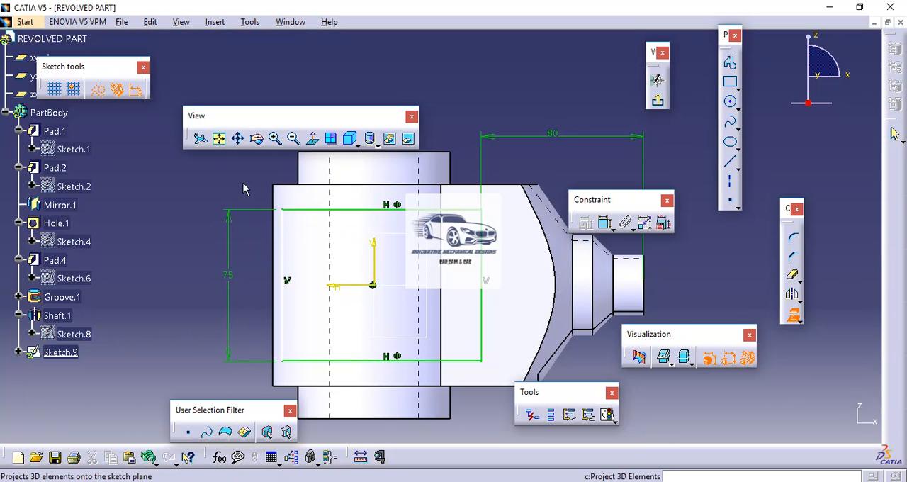
left_click(282, 185)
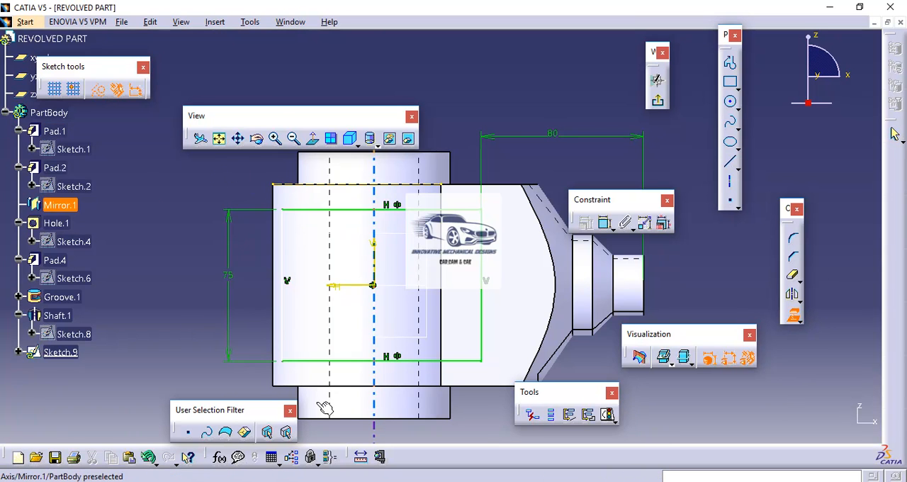
left_click(282, 387)
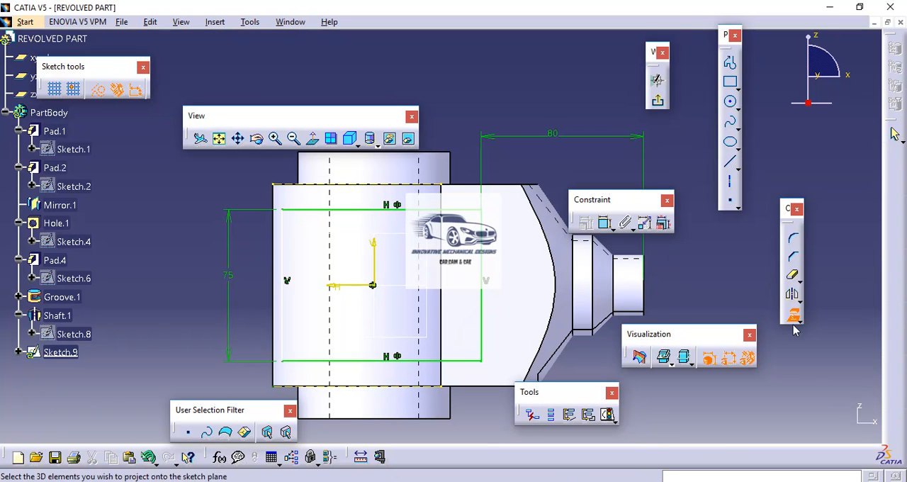
Draw a vertical construction line at H 50 mm joining the outer ends of the two projected edges.
left_click(730, 161)
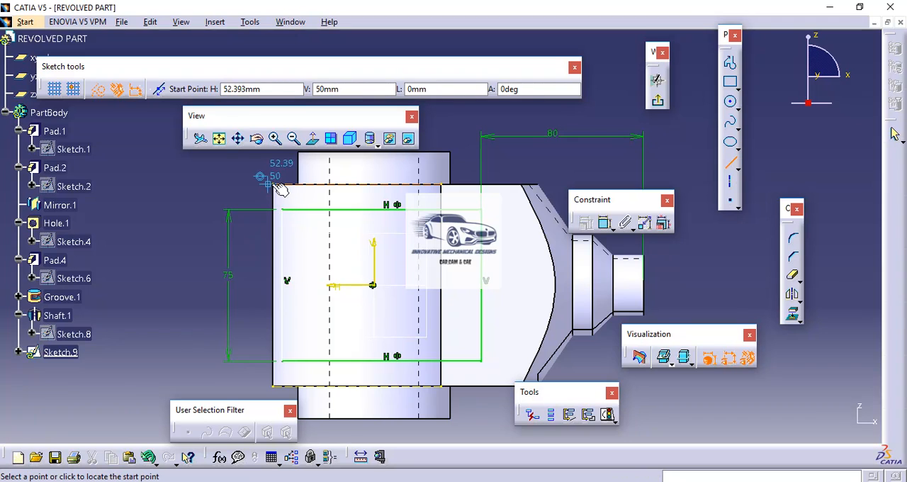
left_click(273, 185)
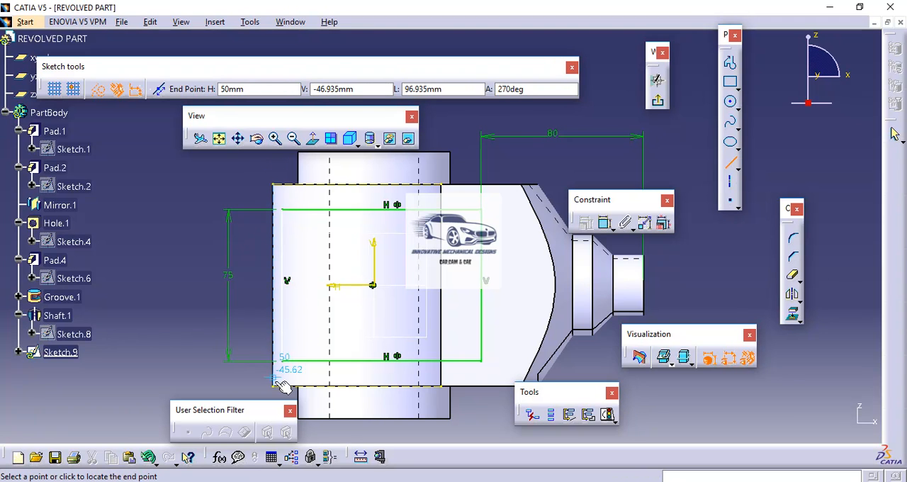
left_click(275, 386)
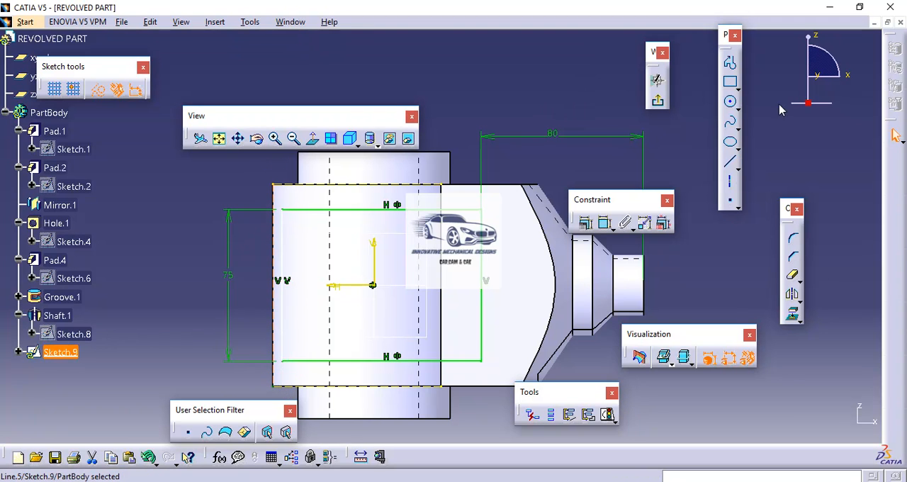
left_click(782, 144)
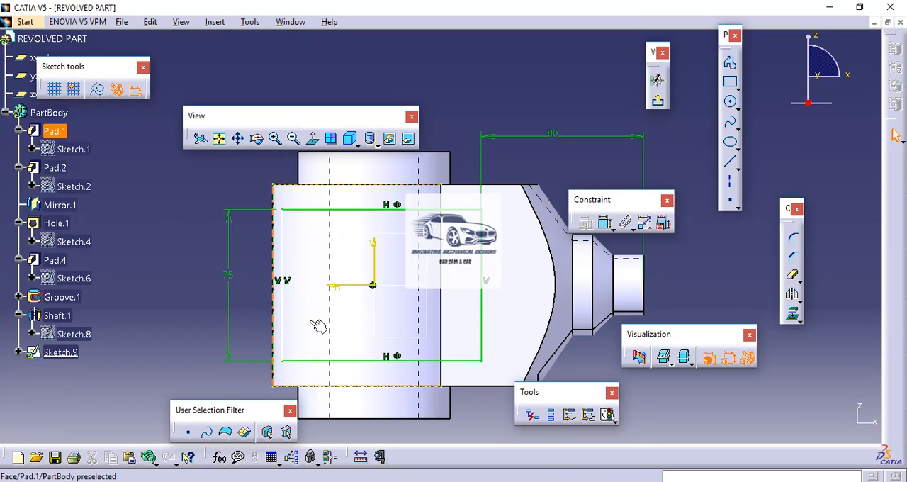
Constrain the rectangle's outer vertical side to be coincident with the vertical construction line.
left_click(283, 275)
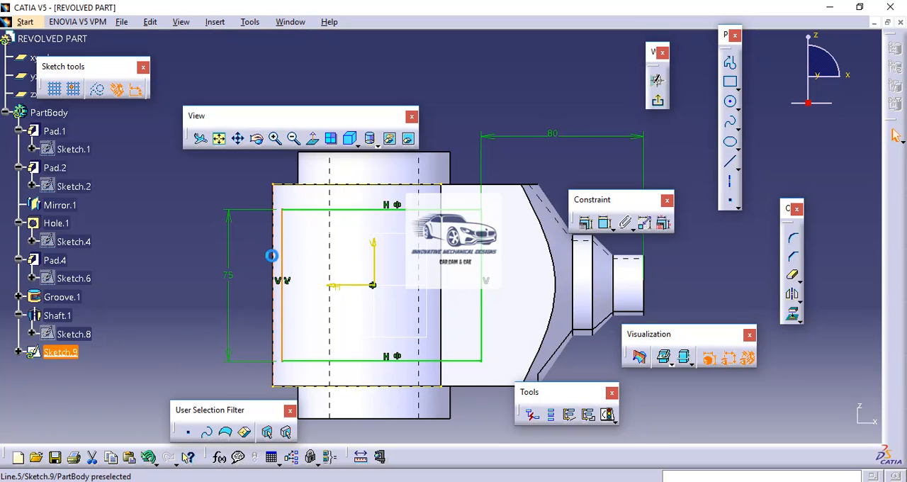
left_click(585, 222)
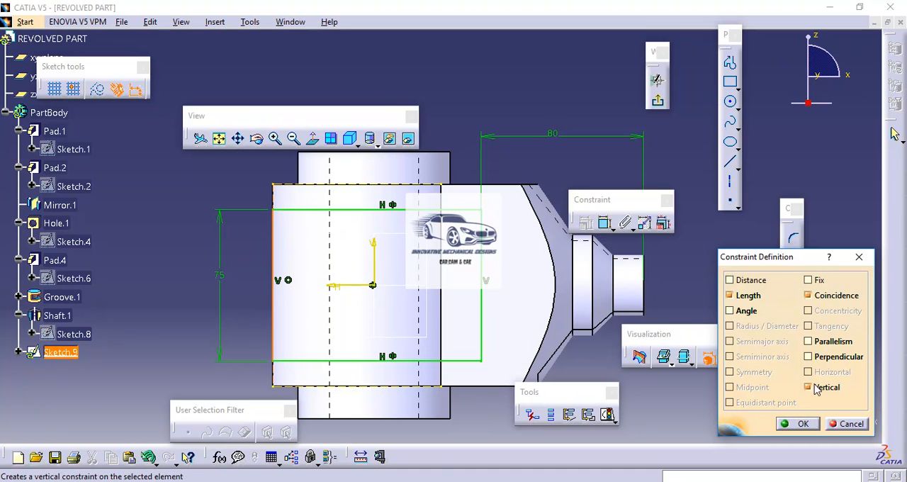
left_click(806, 425)
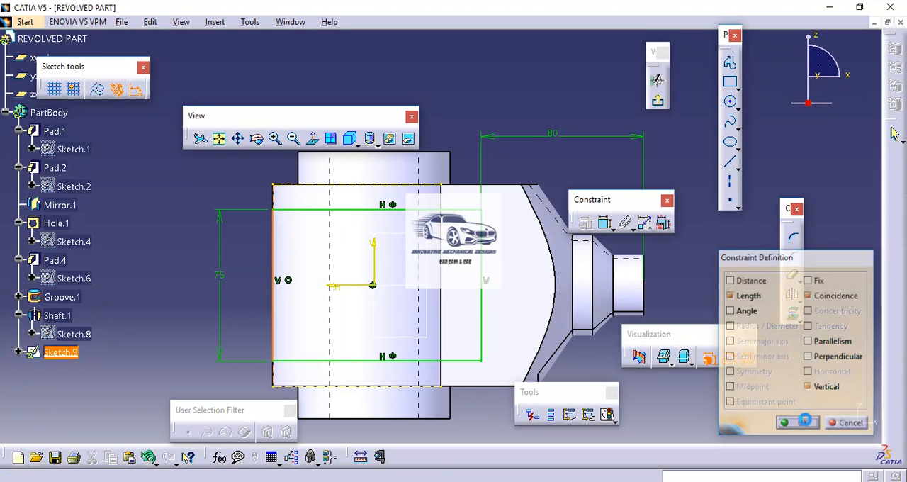
Exit the sketch and cut the rectangle through the body as a Pocket with both limits set to Up to last.
left_click(662, 105)
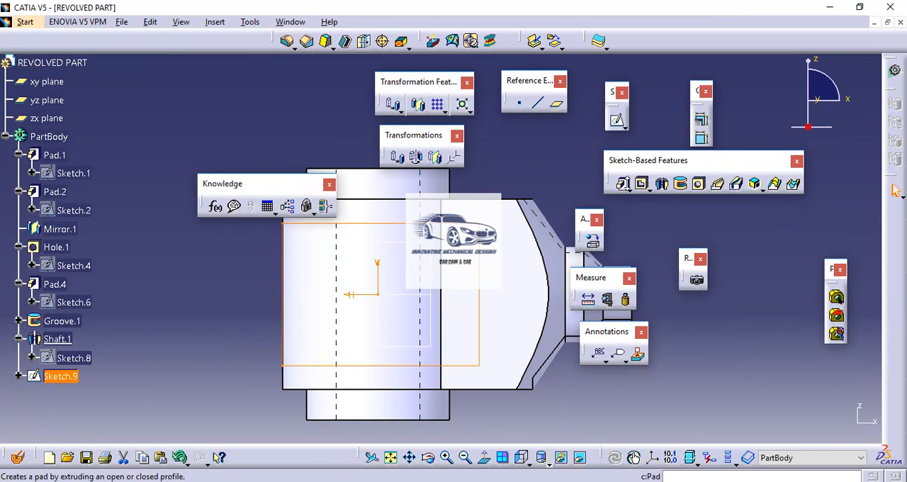
left_click(641, 183)
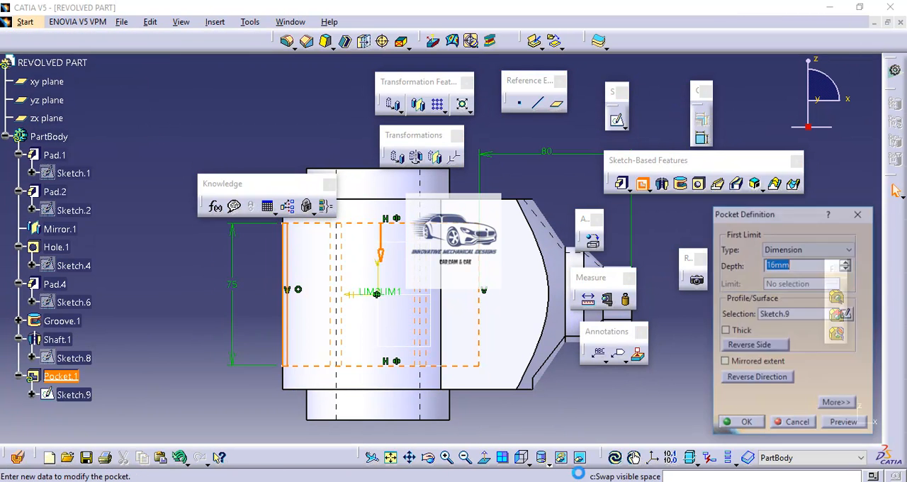
left_click(528, 464)
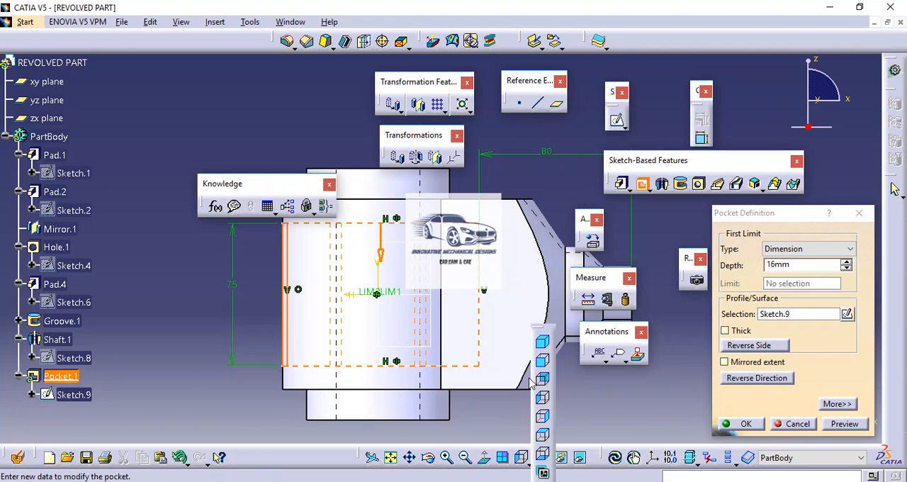
left_click(542, 343)
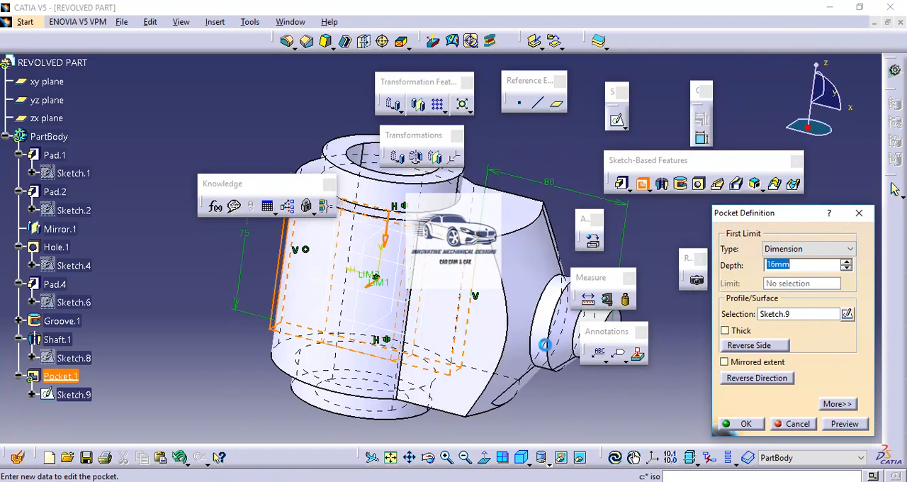
left_click(798, 249)
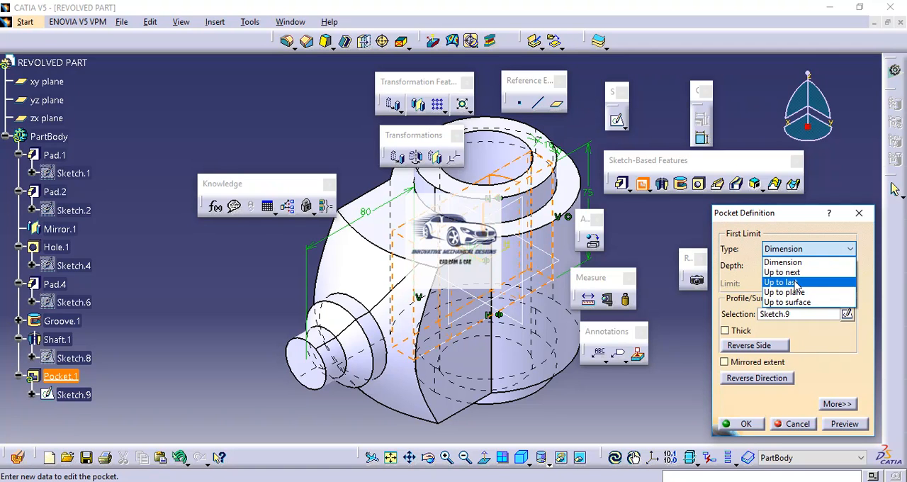
left_click(792, 282)
left_click(829, 405)
left_click(798, 249)
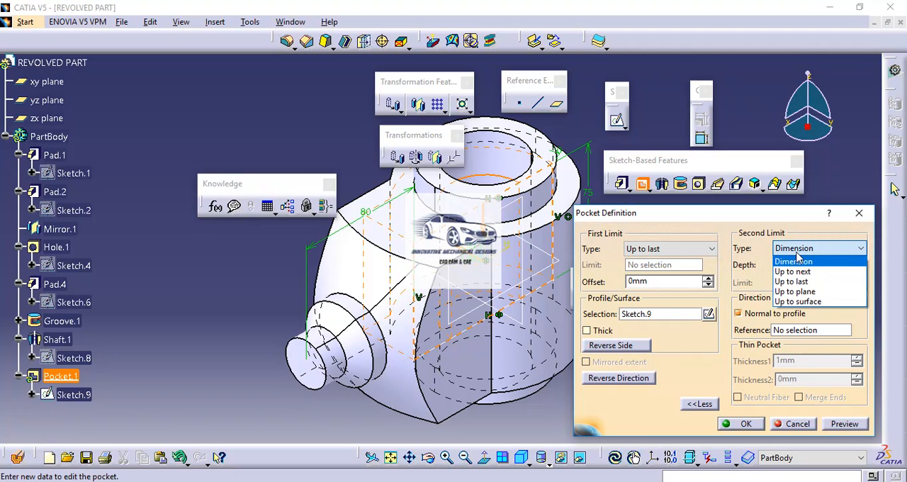
left_click(802, 282)
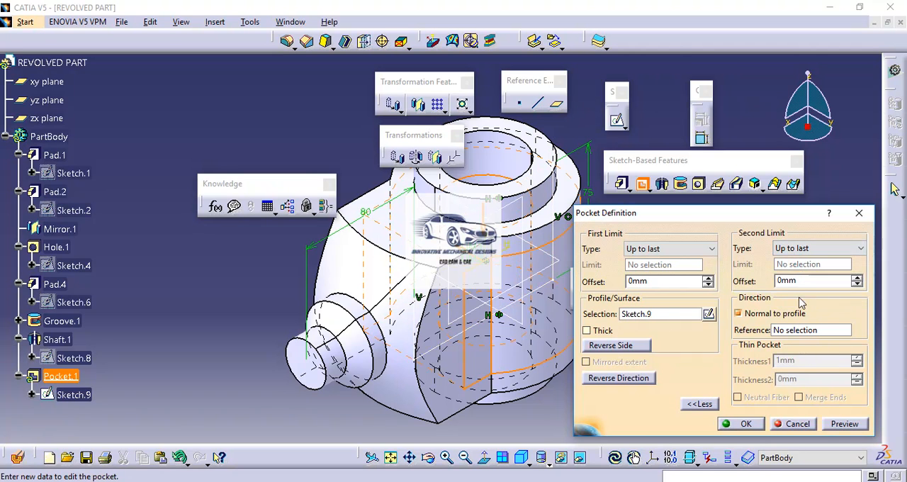
left_click(842, 424)
left_click(737, 423)
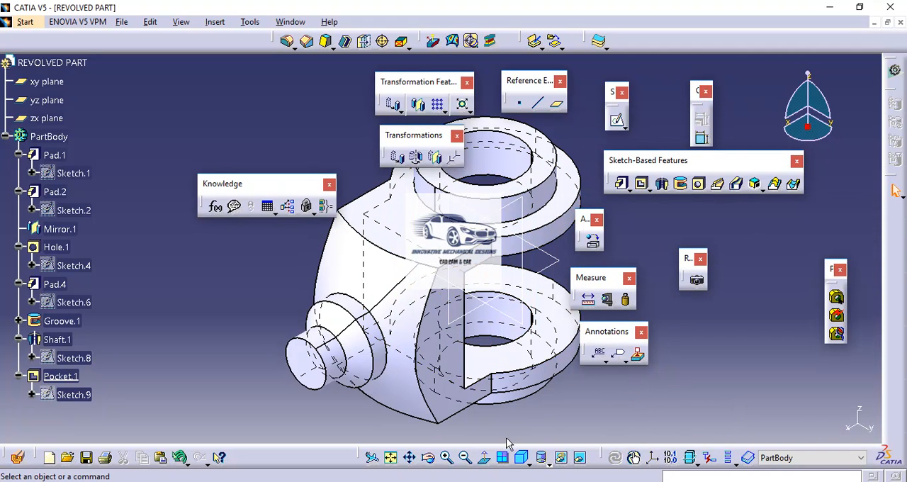
Examine the part with the new fork opening in the standard left, top and front views.
left_click(527, 462)
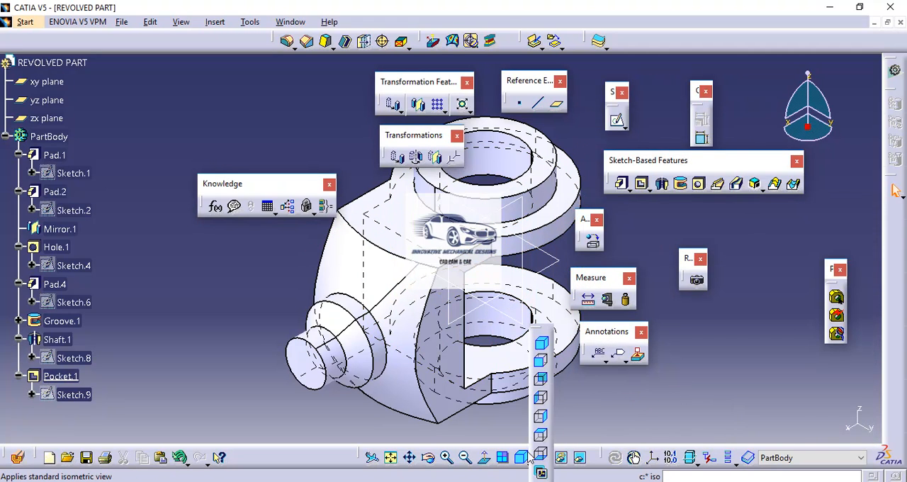
left_click(542, 399)
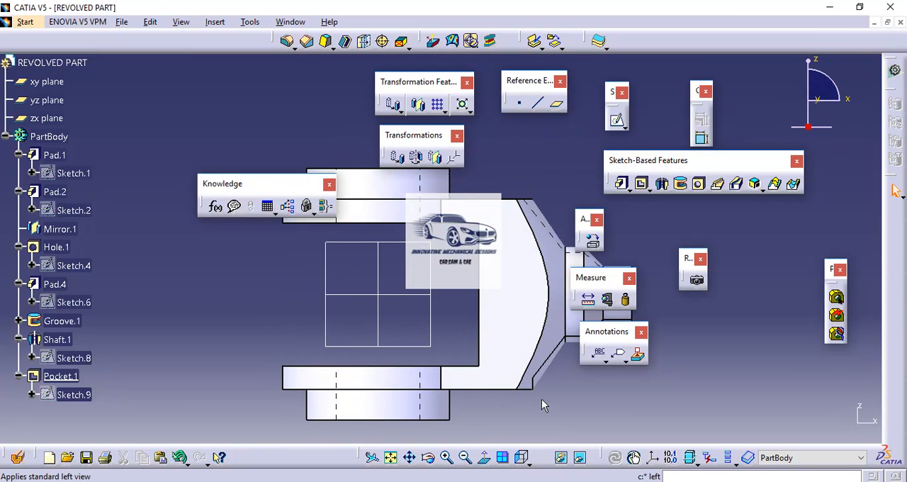
left_click(529, 462)
left_click(541, 436)
left_click(529, 459)
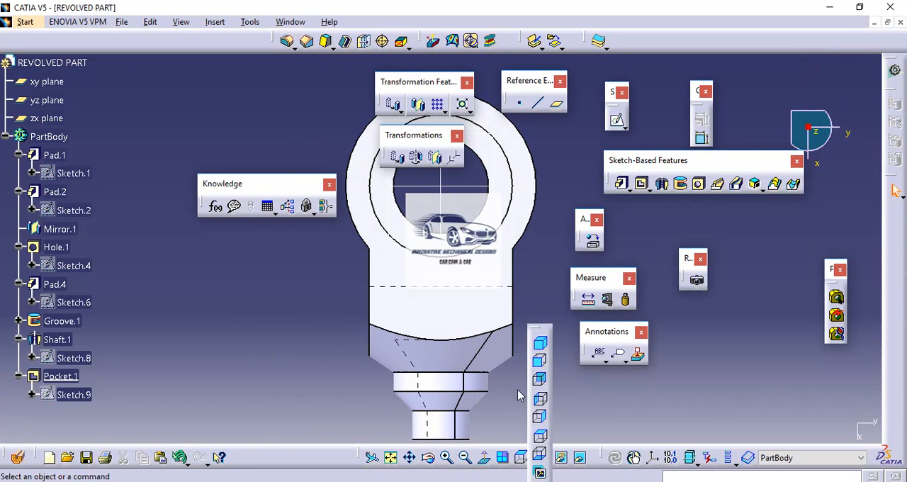
left_click(537, 363)
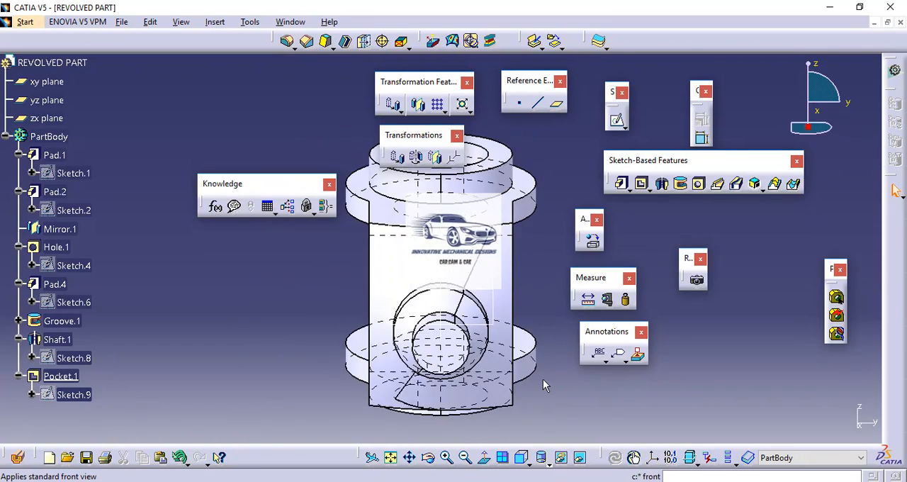